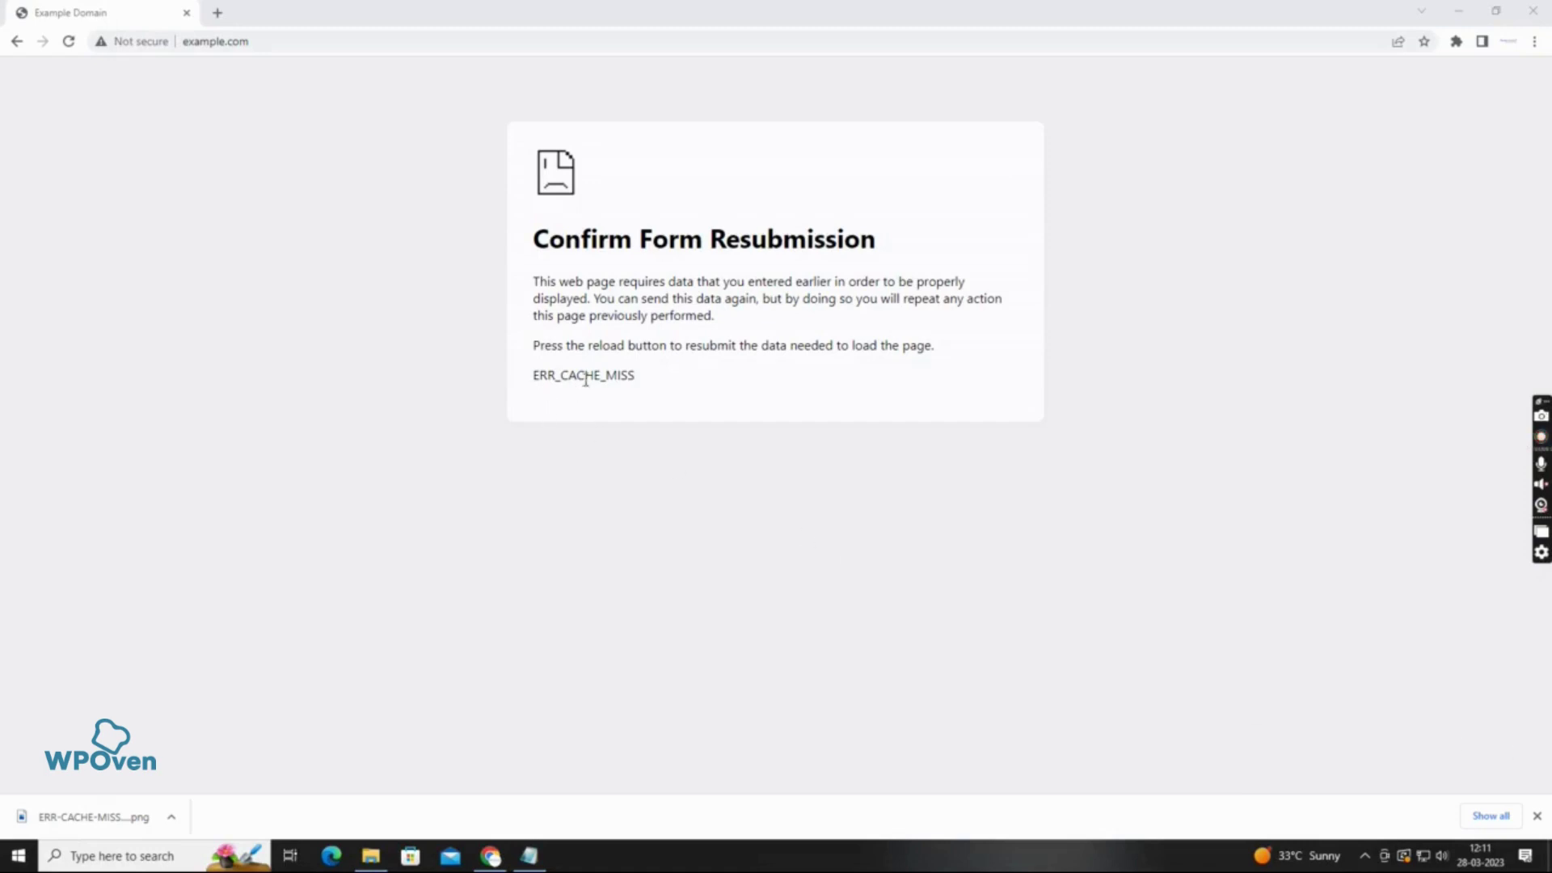
Step: Reload example.com and confirm it still shows the ERR_CACHE_MISS error
drag(532, 382, 641, 384)
click(686, 390)
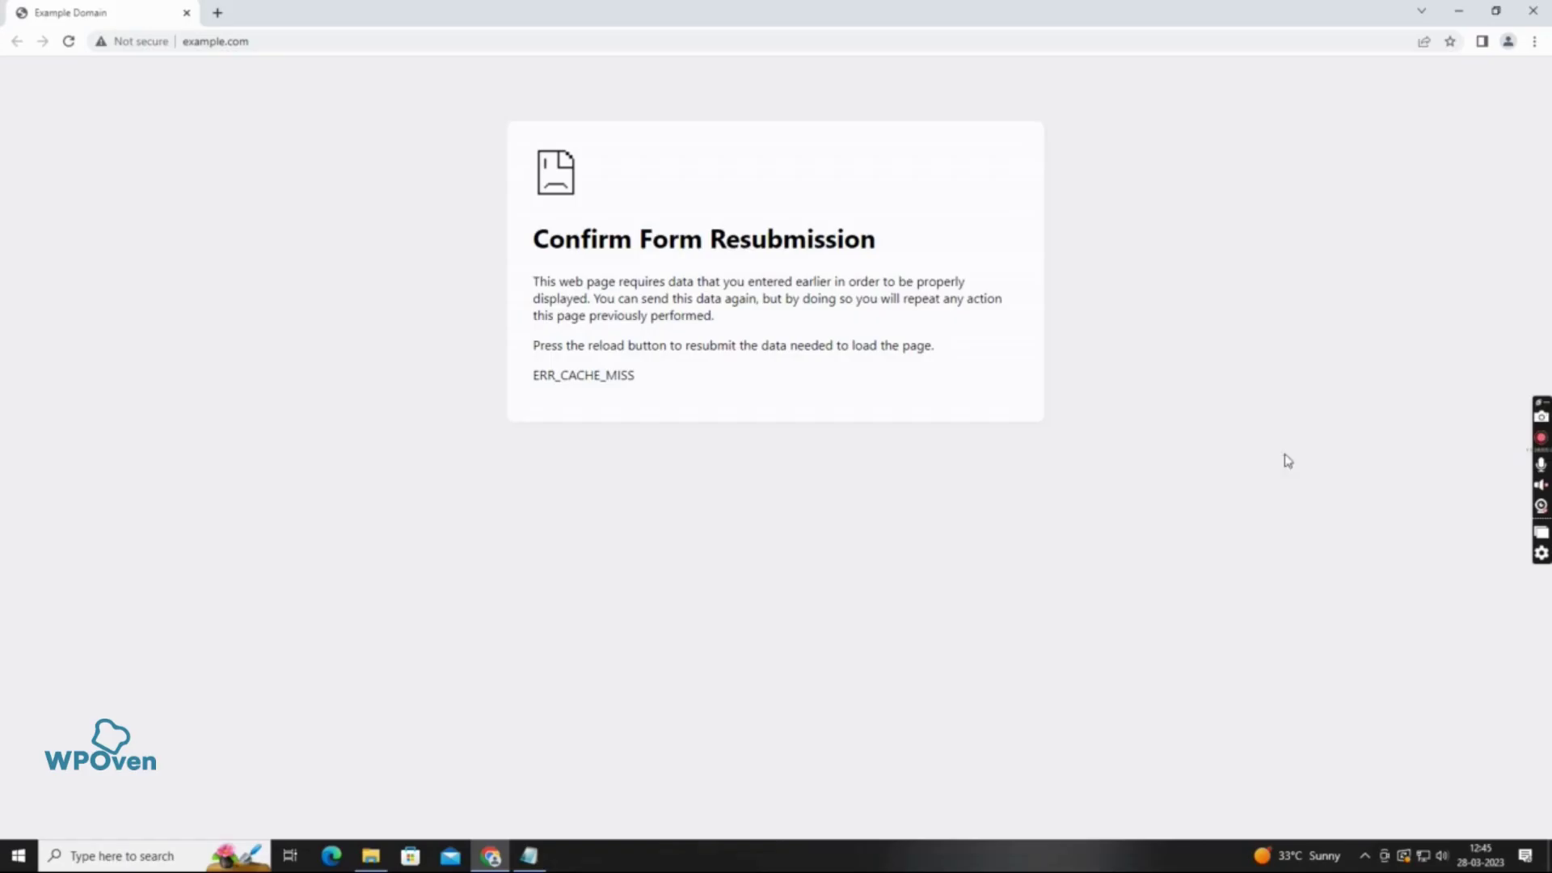
click(68, 41)
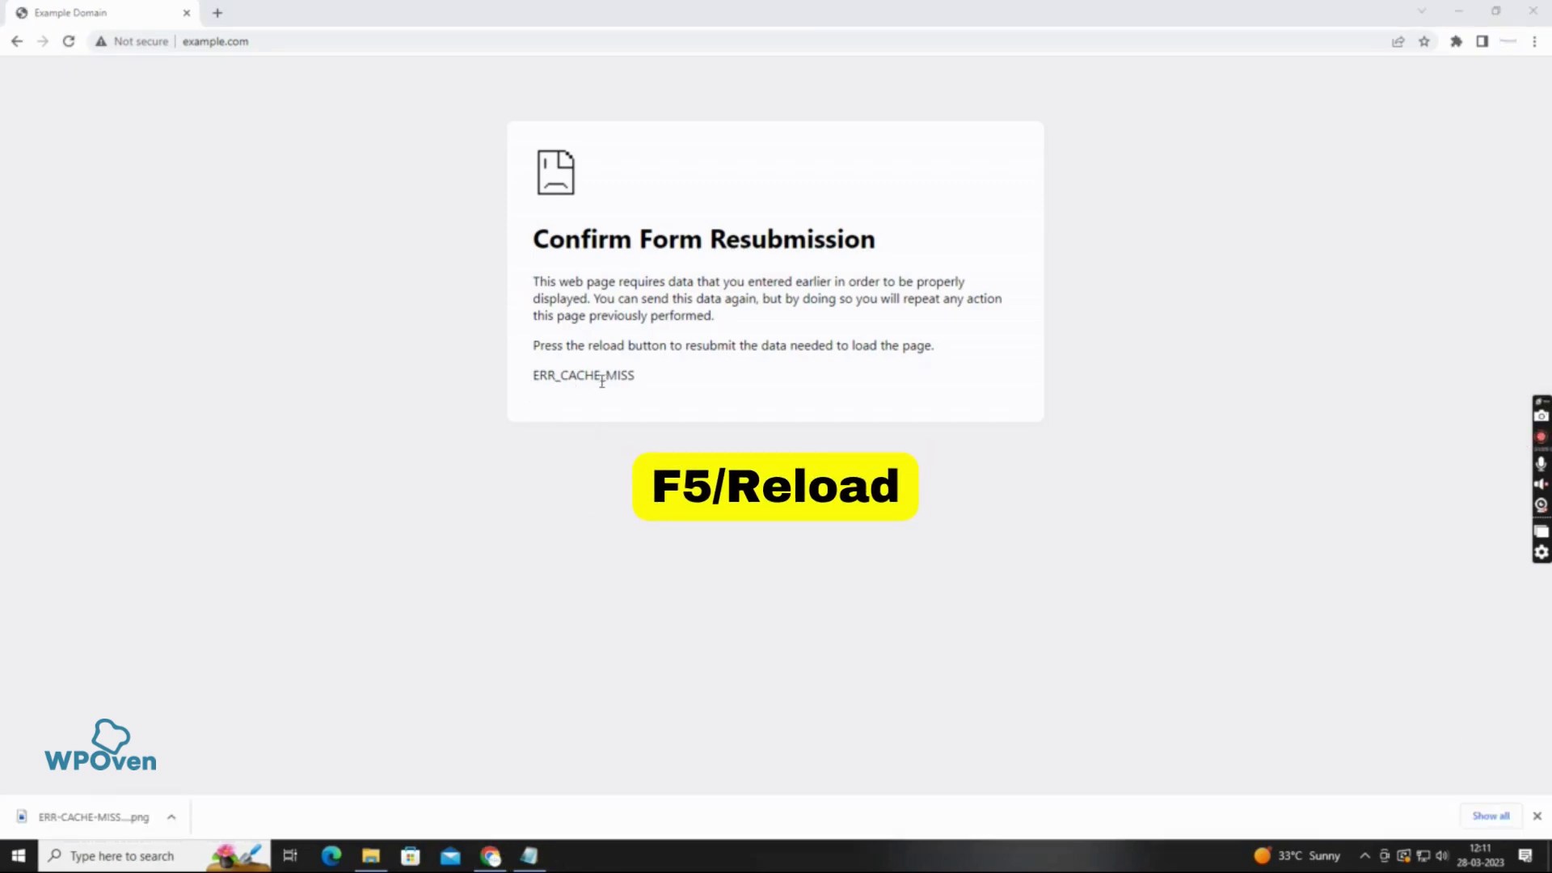
drag(533, 376, 687, 390)
click(686, 390)
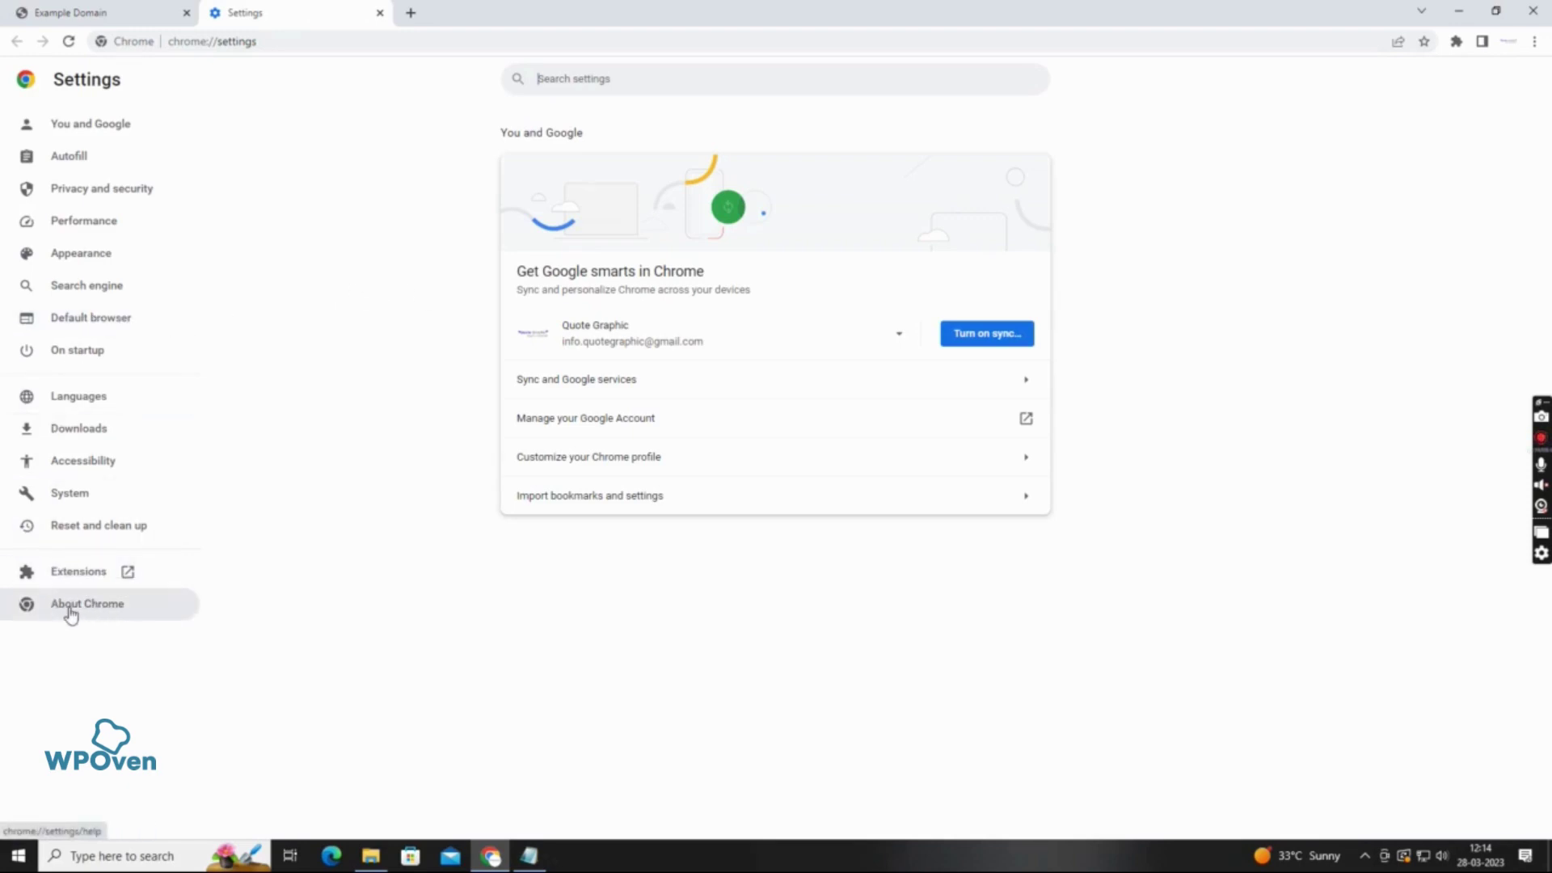
Step: Install the Chrome update to version 111.0.5563.147 and relaunch the browser
click(71, 614)
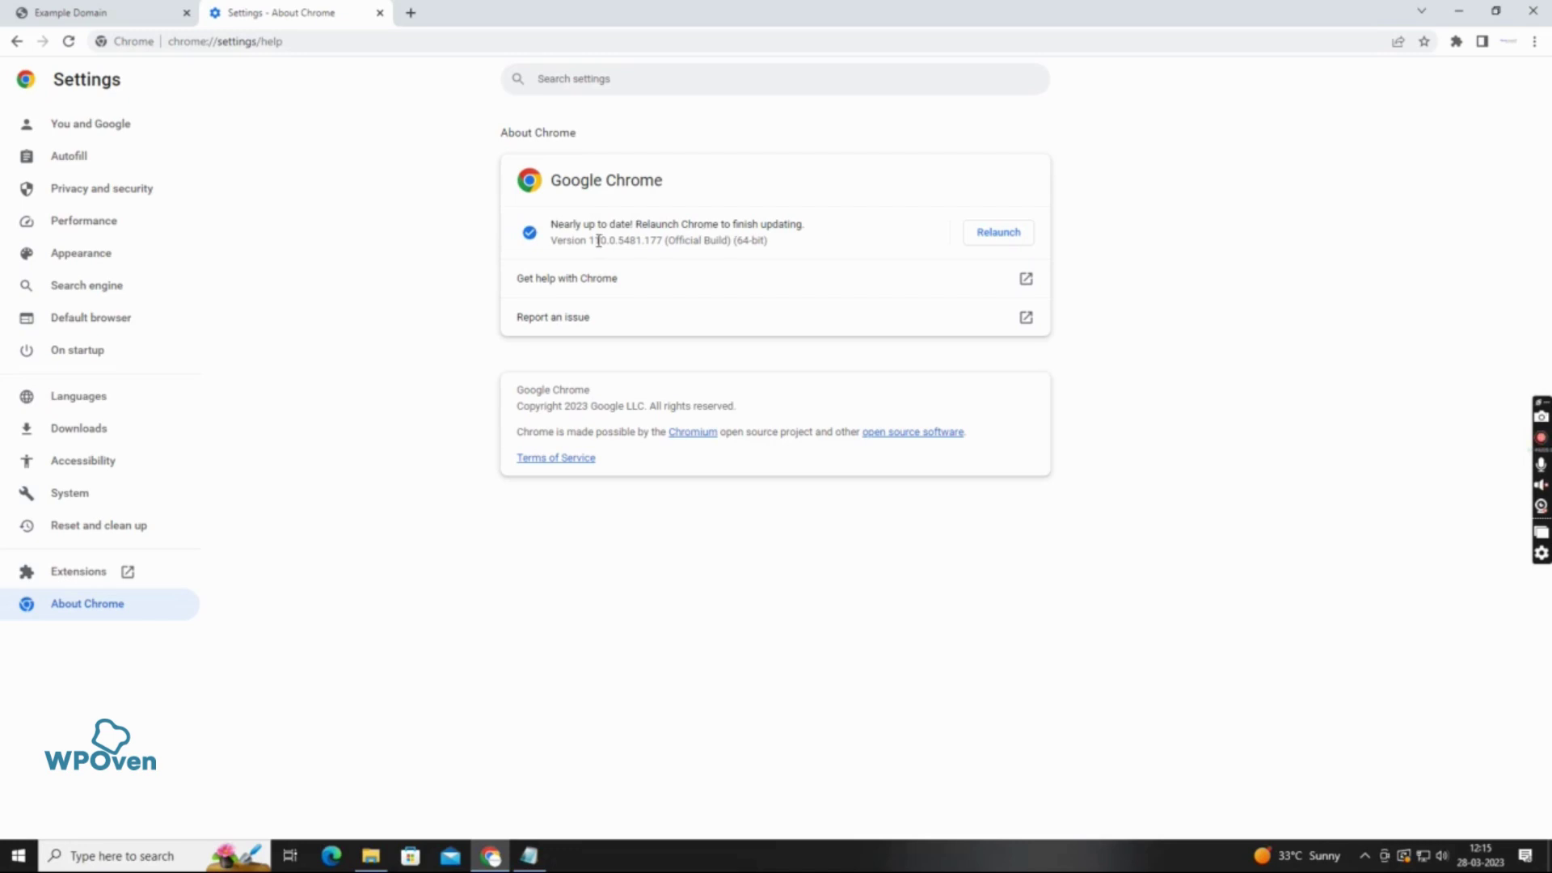
drag(550, 223, 832, 235)
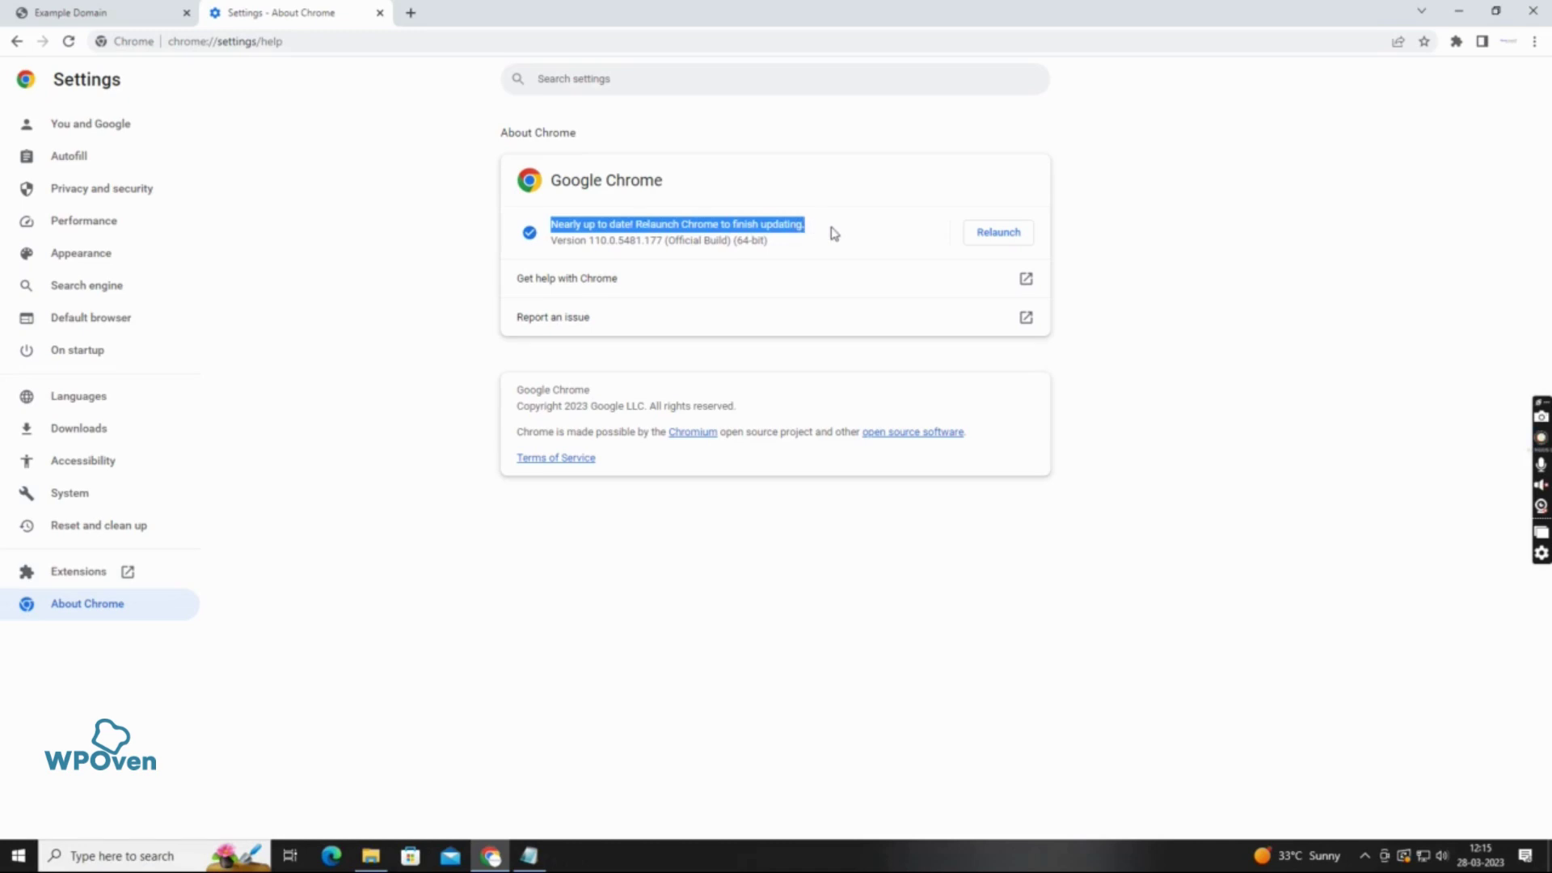
click(834, 236)
click(999, 233)
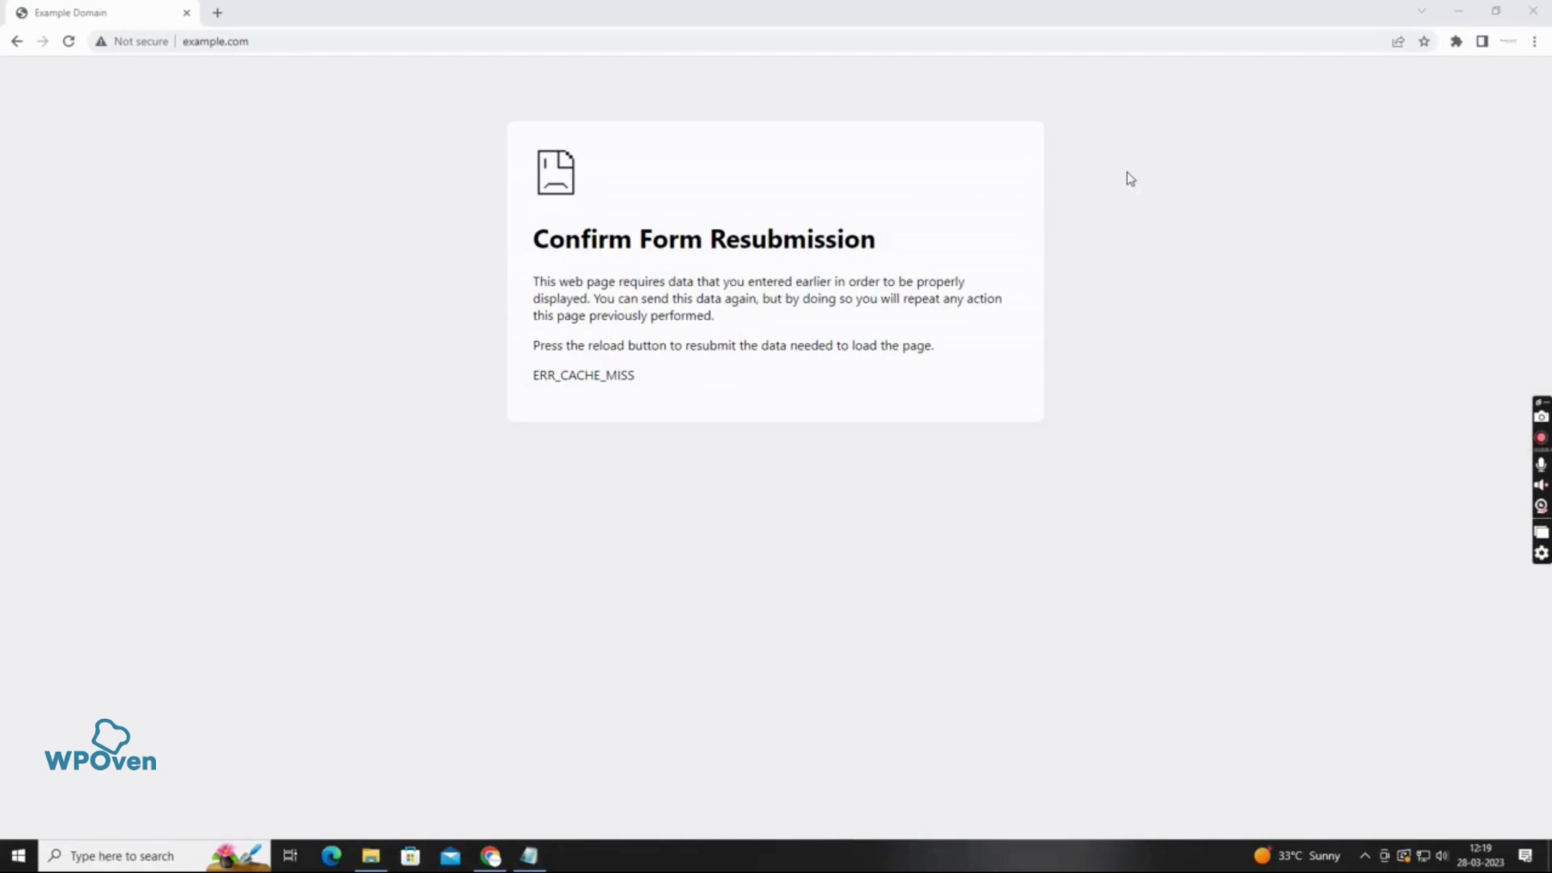
Step: Clear the last hour's history, cookies and cached files from the Chrome menu
click(1534, 45)
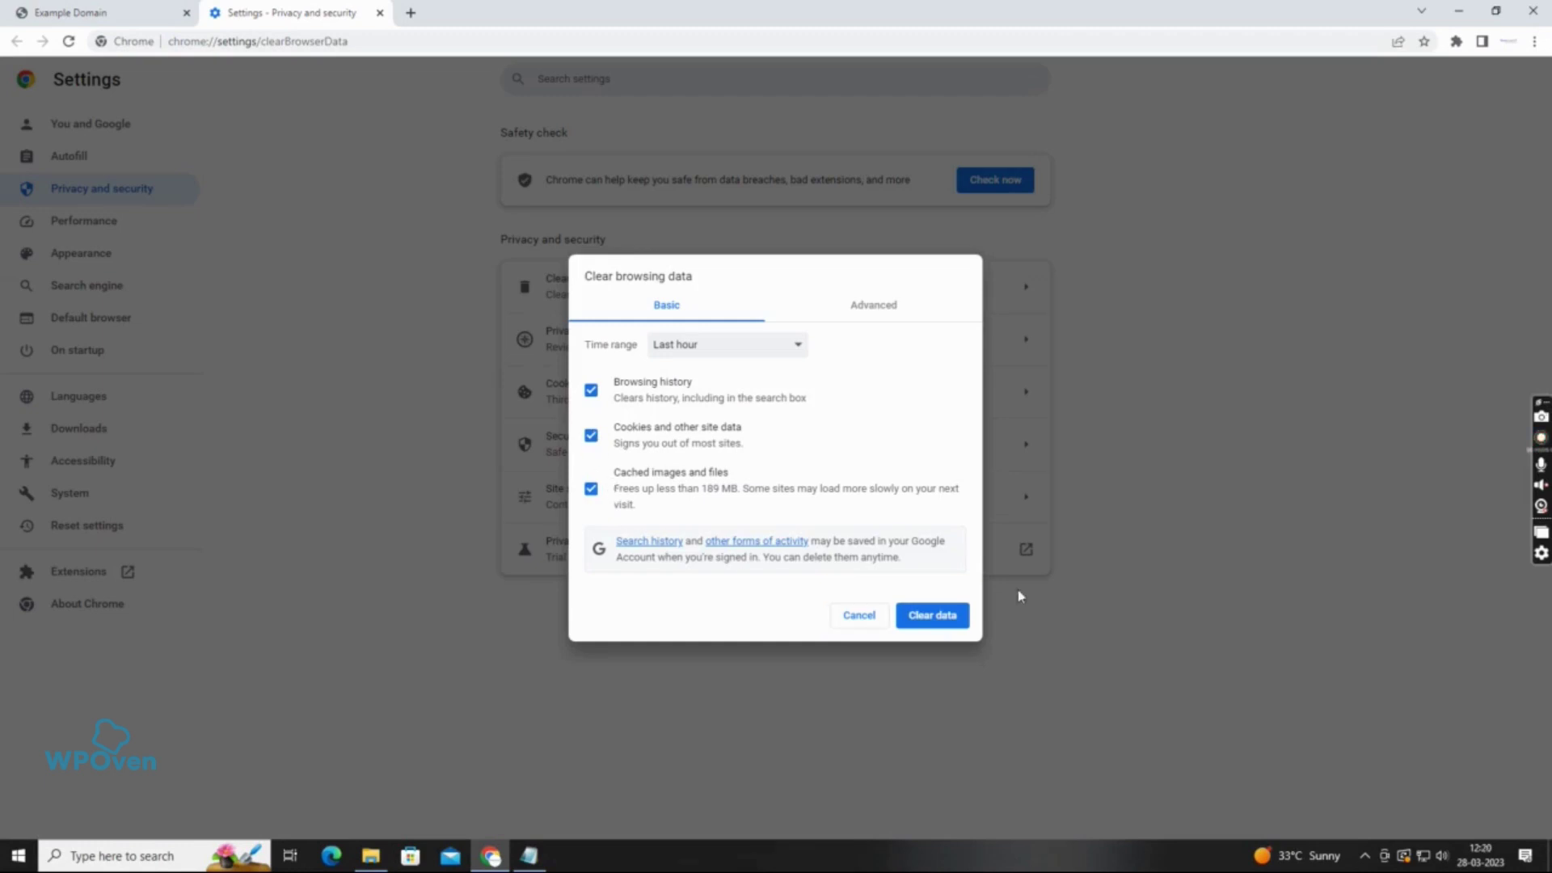
click(942, 617)
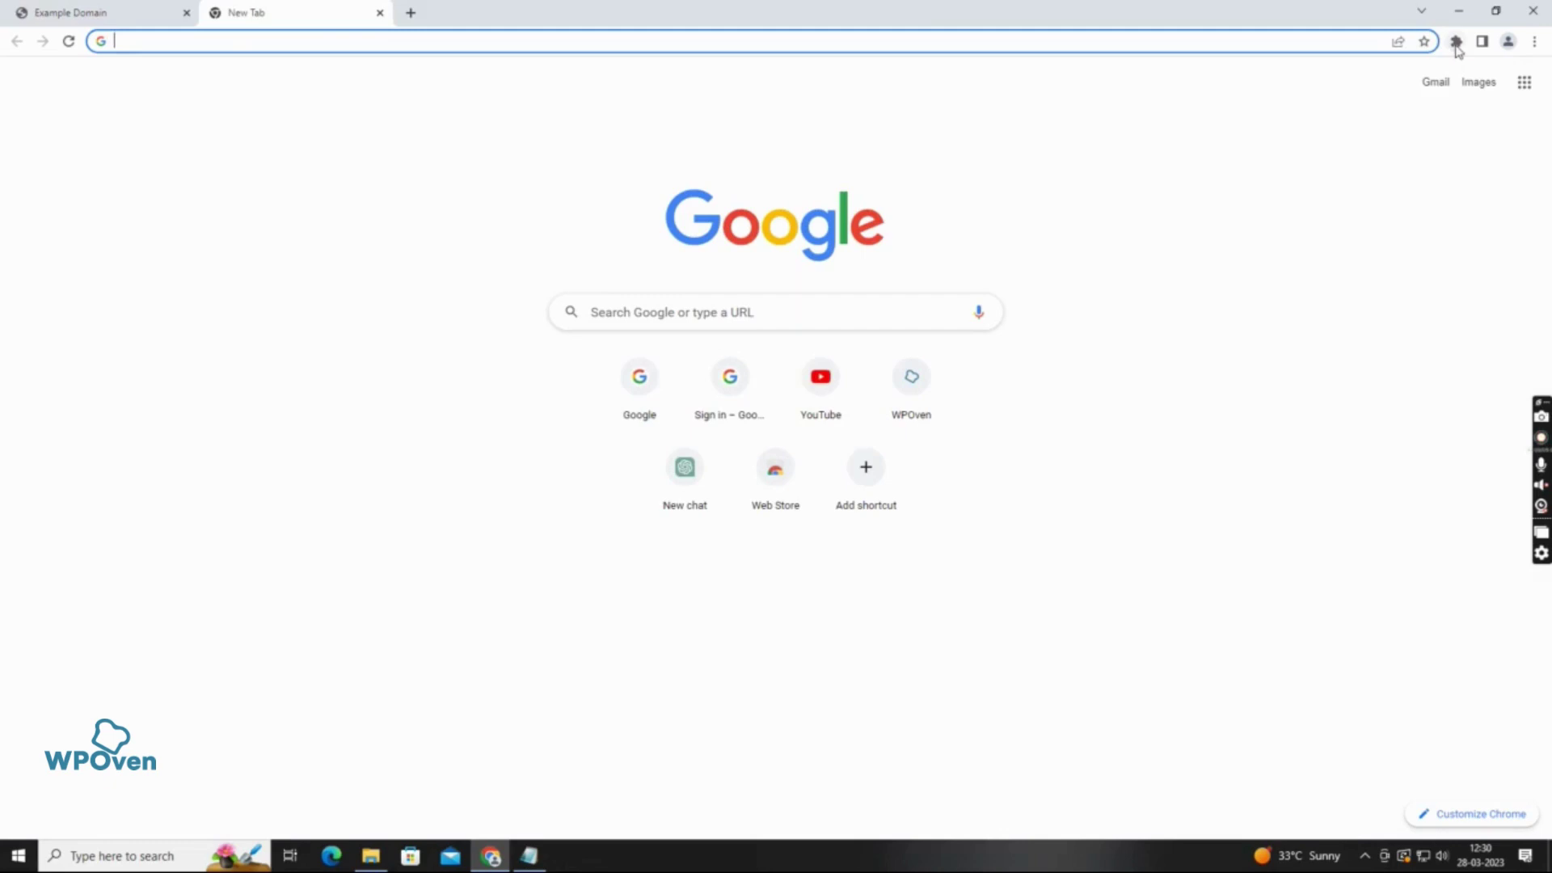
Step: Switch off the AIPRM for ChatGPT and Google Docs Offline extensions
click(1455, 41)
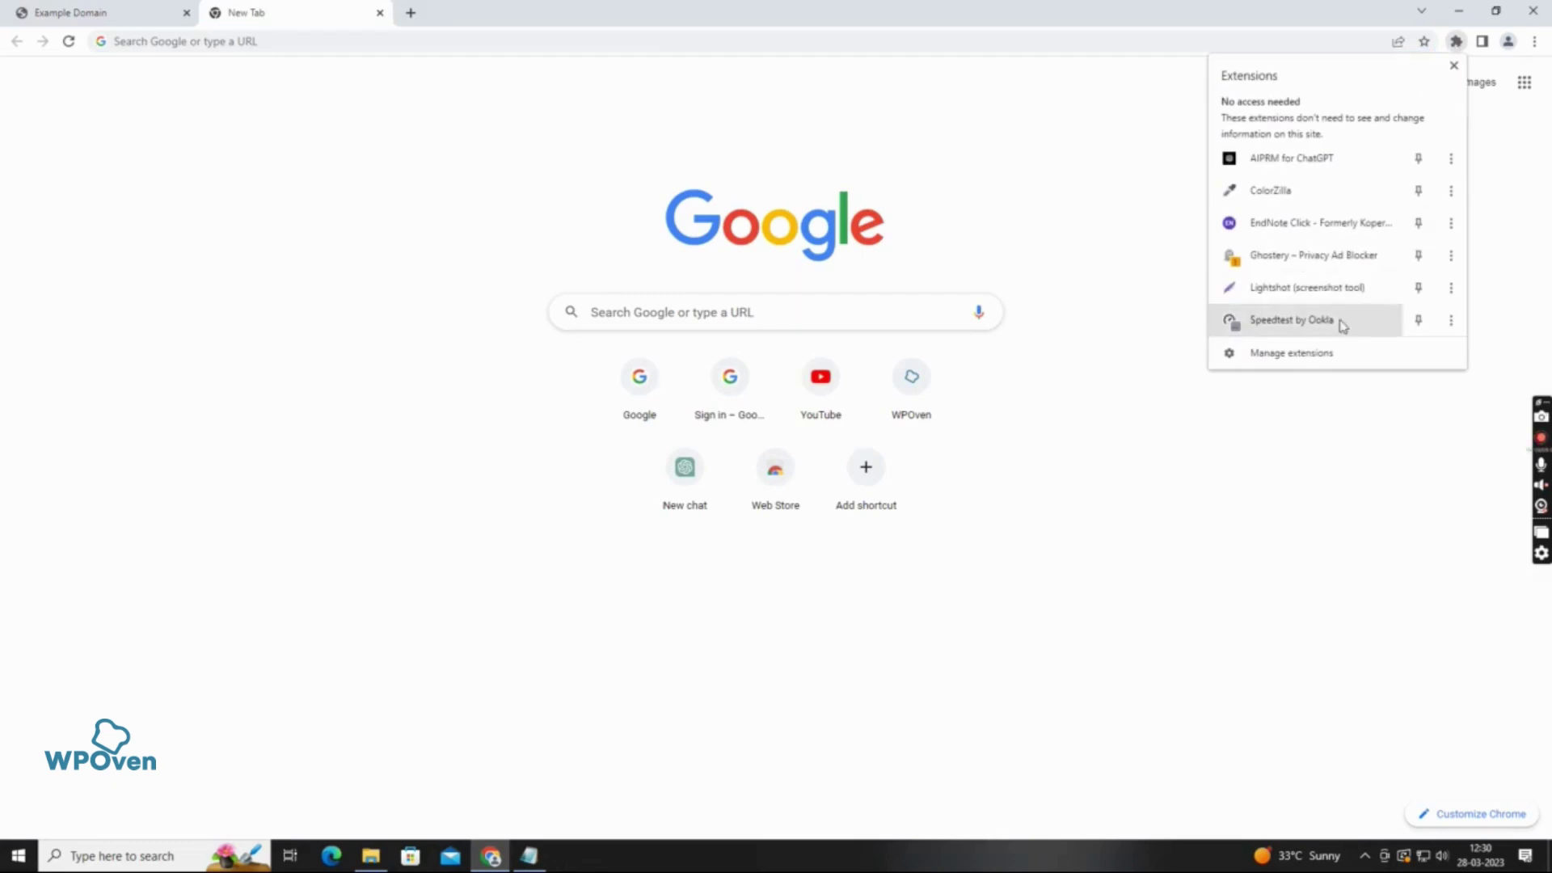
click(1450, 158)
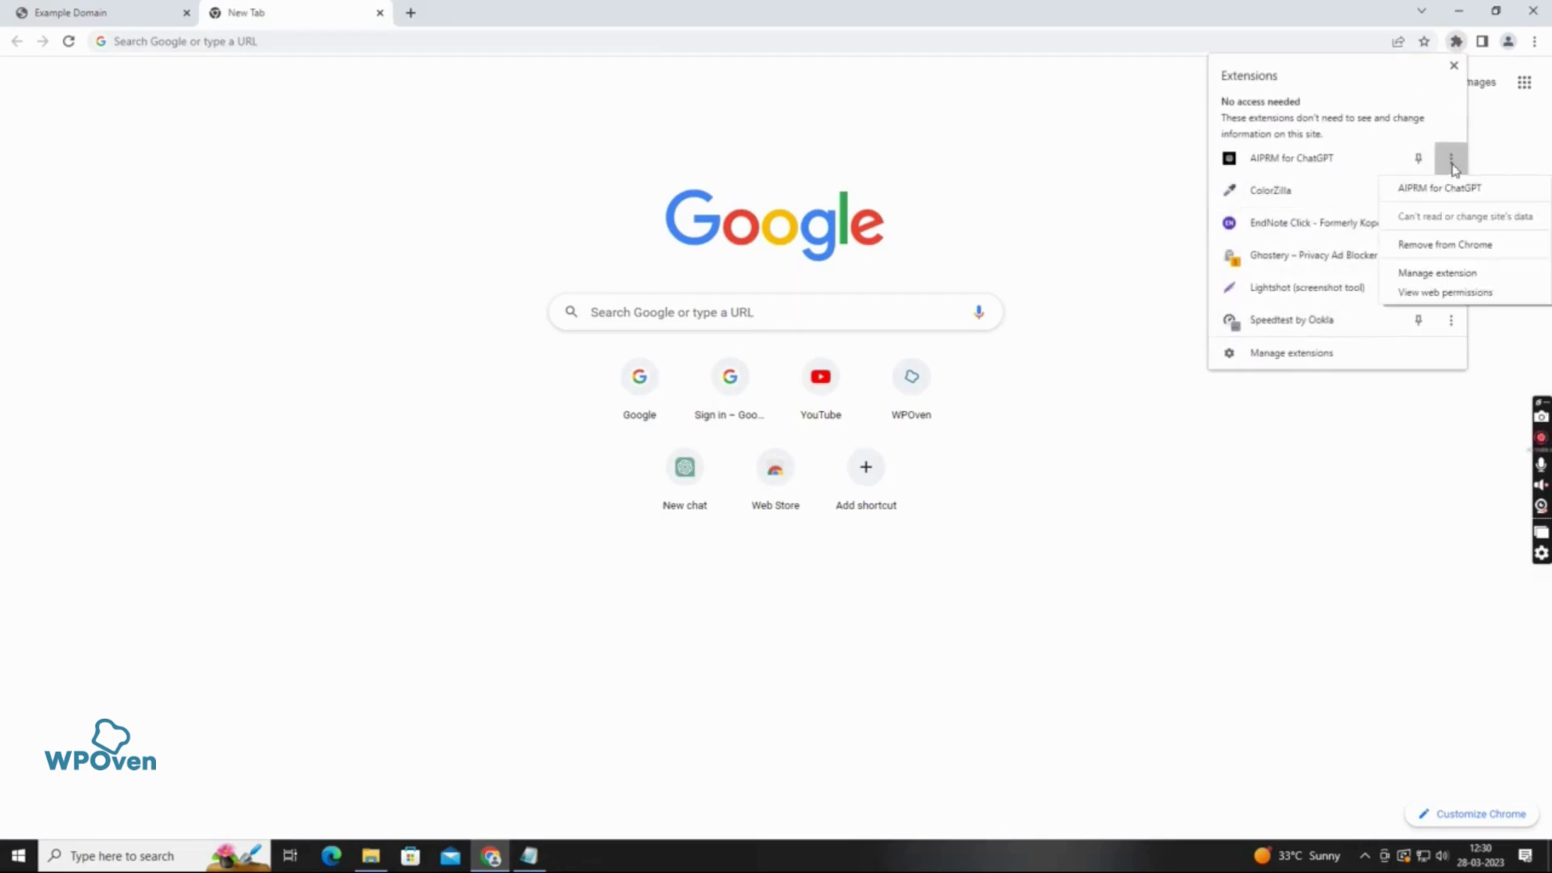
click(1461, 273)
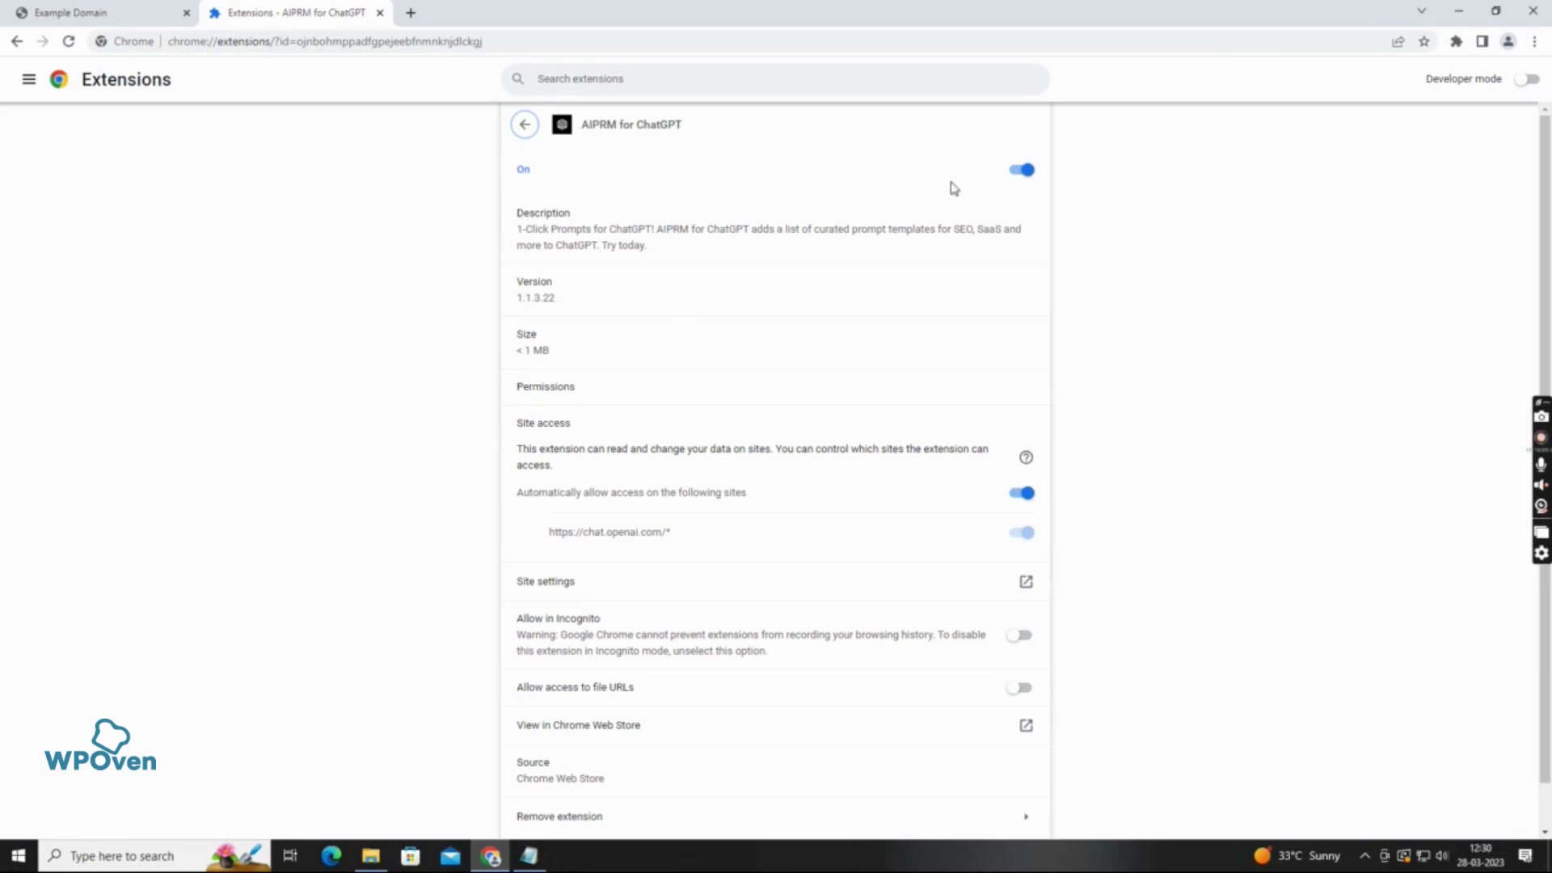
click(1020, 170)
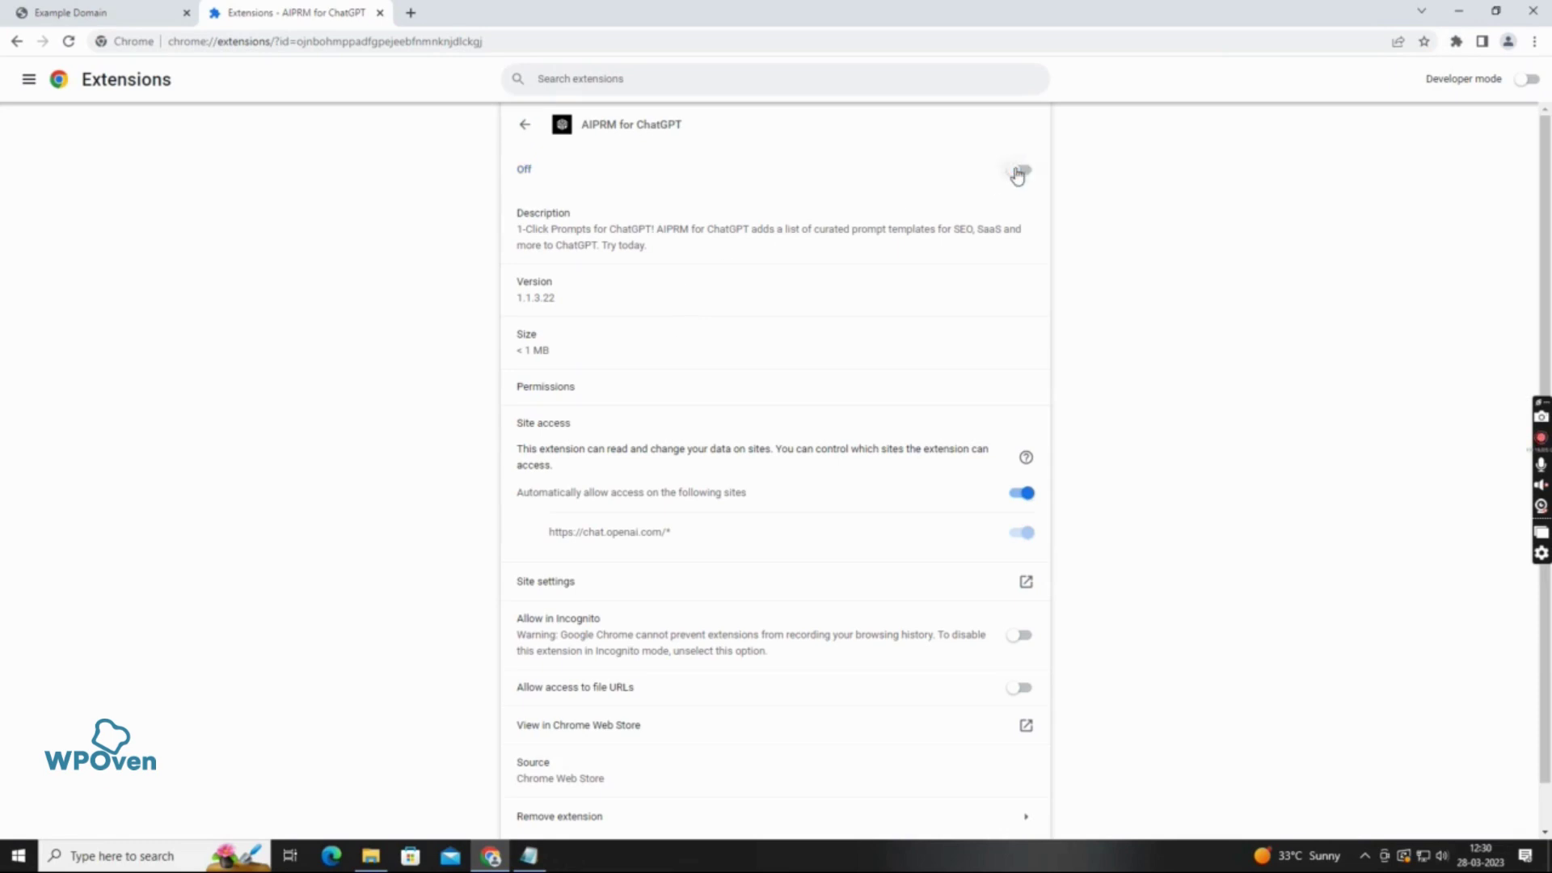
click(525, 125)
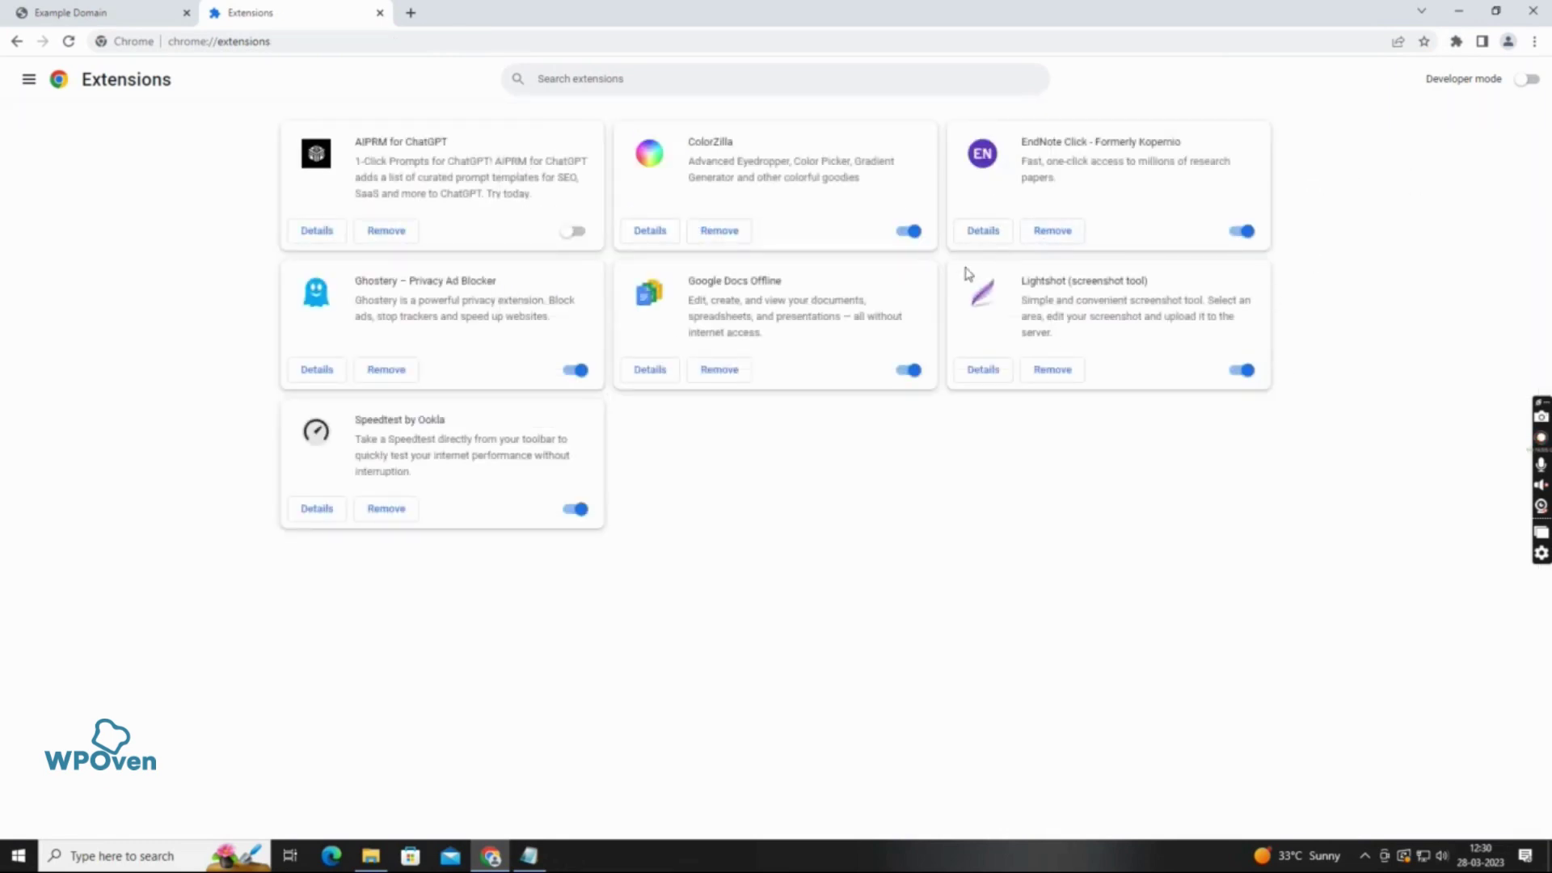
click(912, 370)
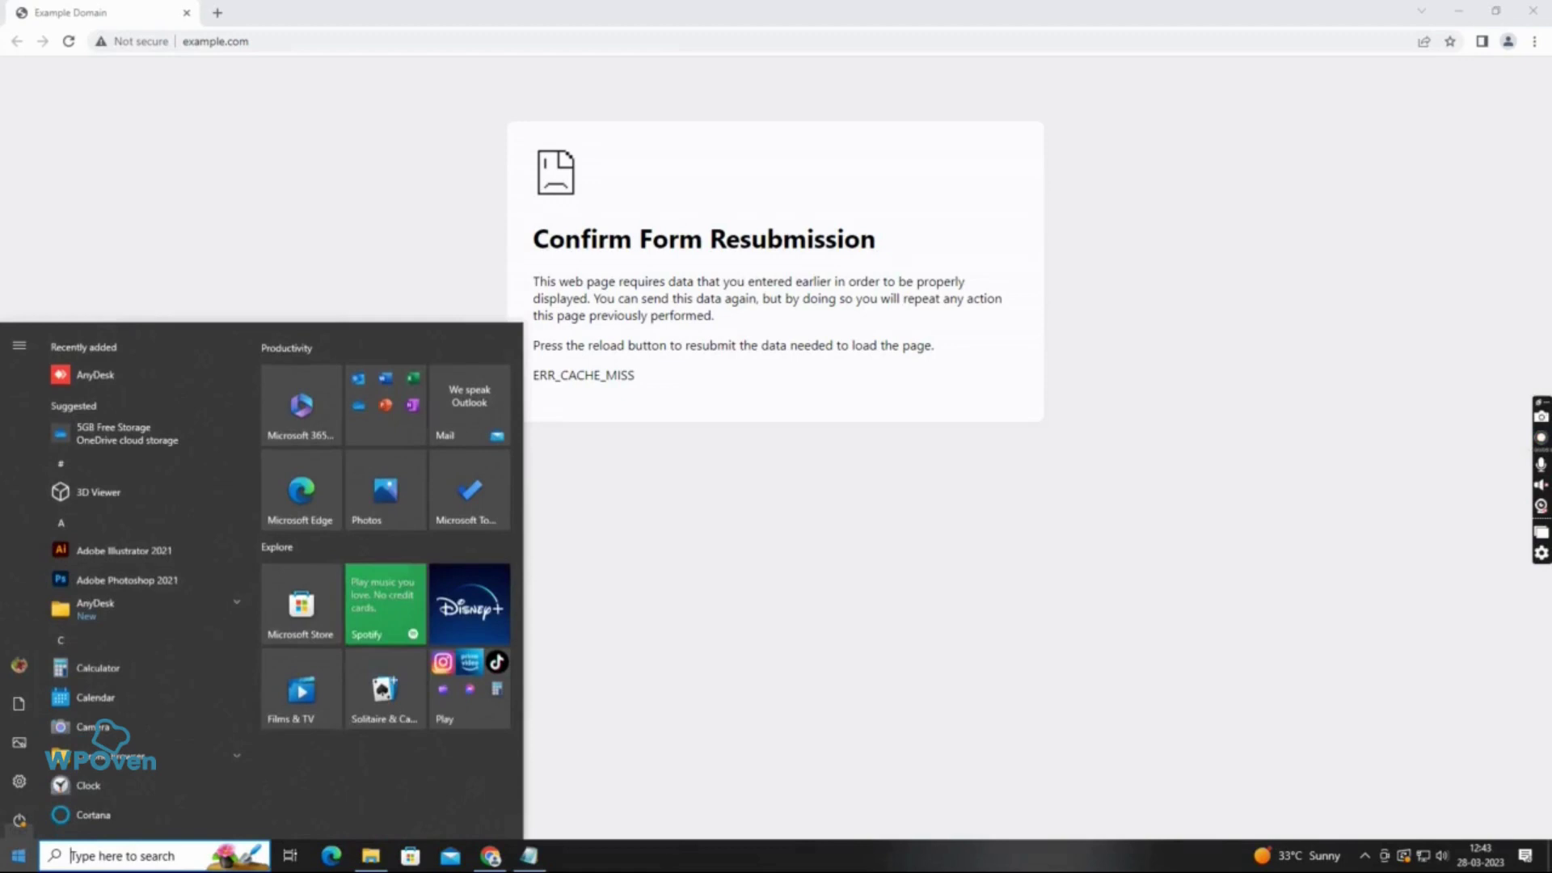
Step: Search Start for cmd and launch Command Prompt as administrator
text(cmd)
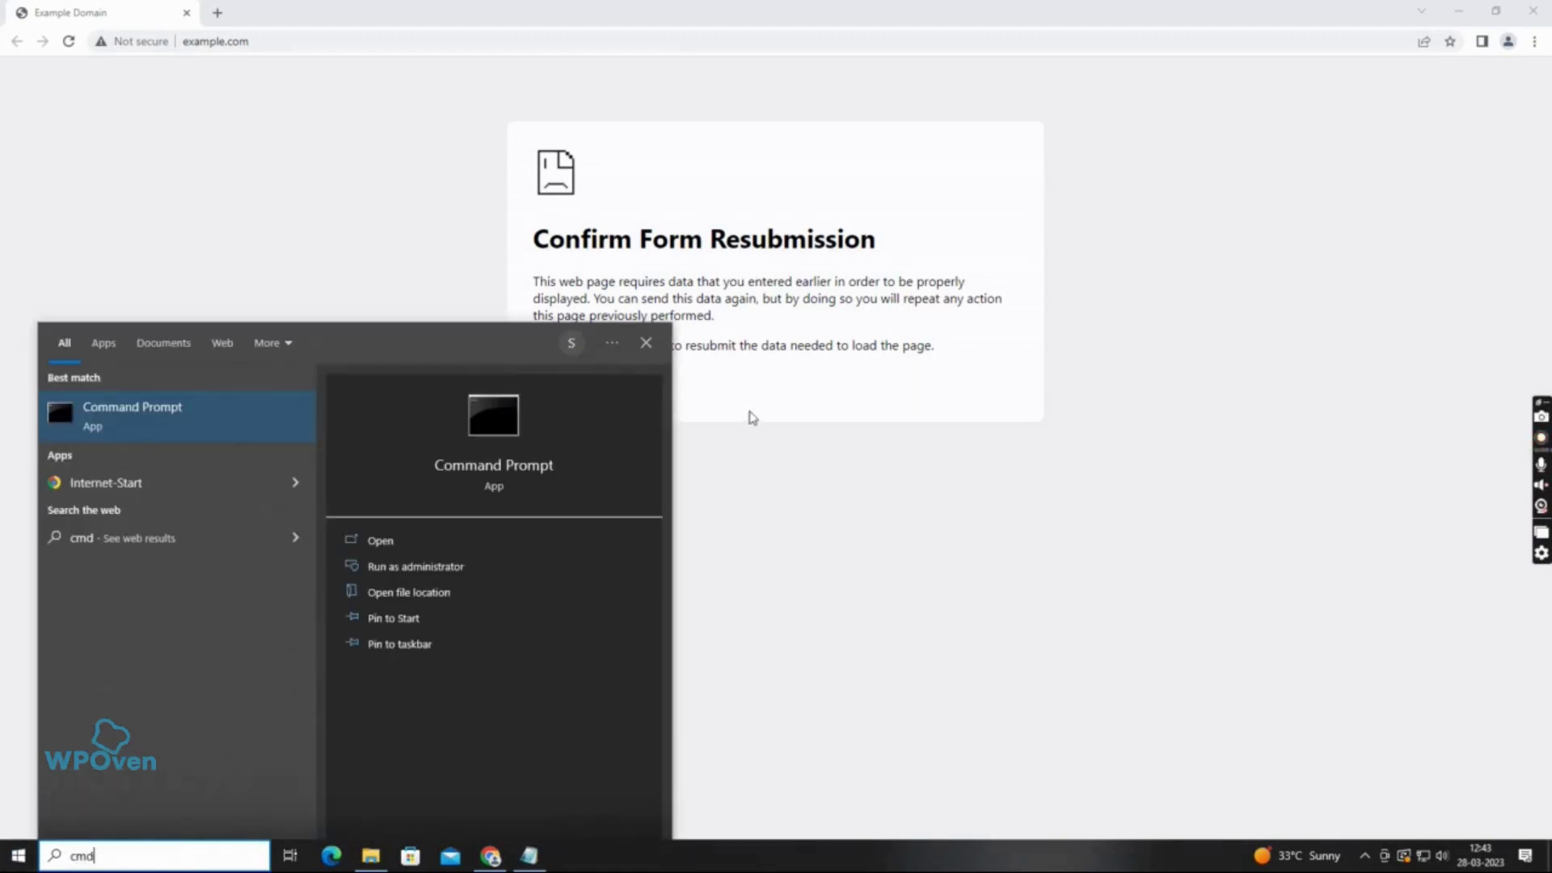
click(463, 568)
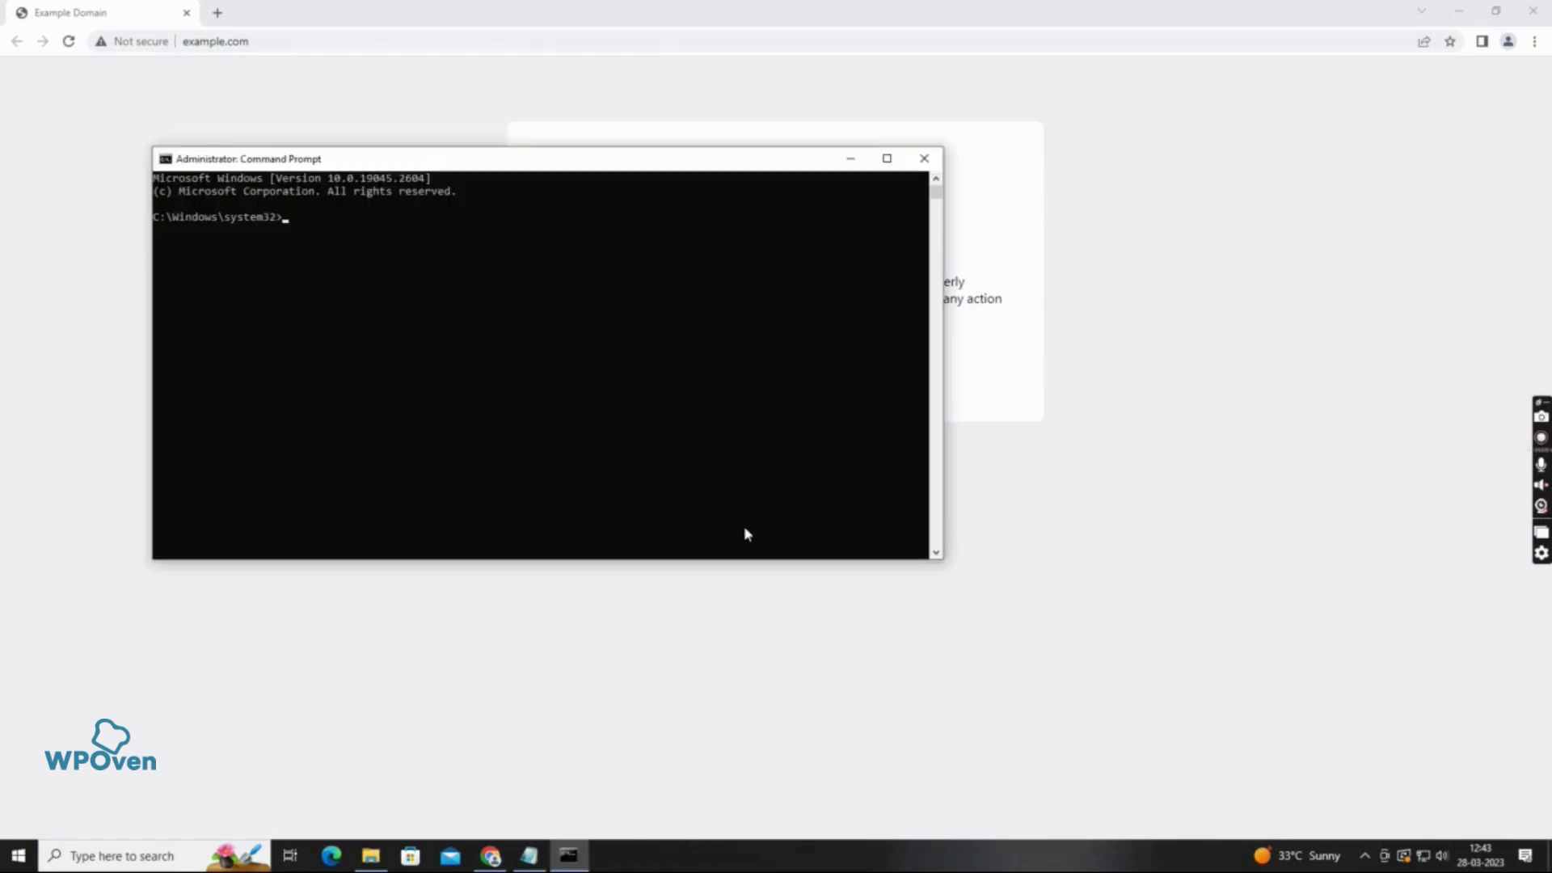
Step: Copy ipconfig/release from the Notepad list and run it in the admin console
click(529, 856)
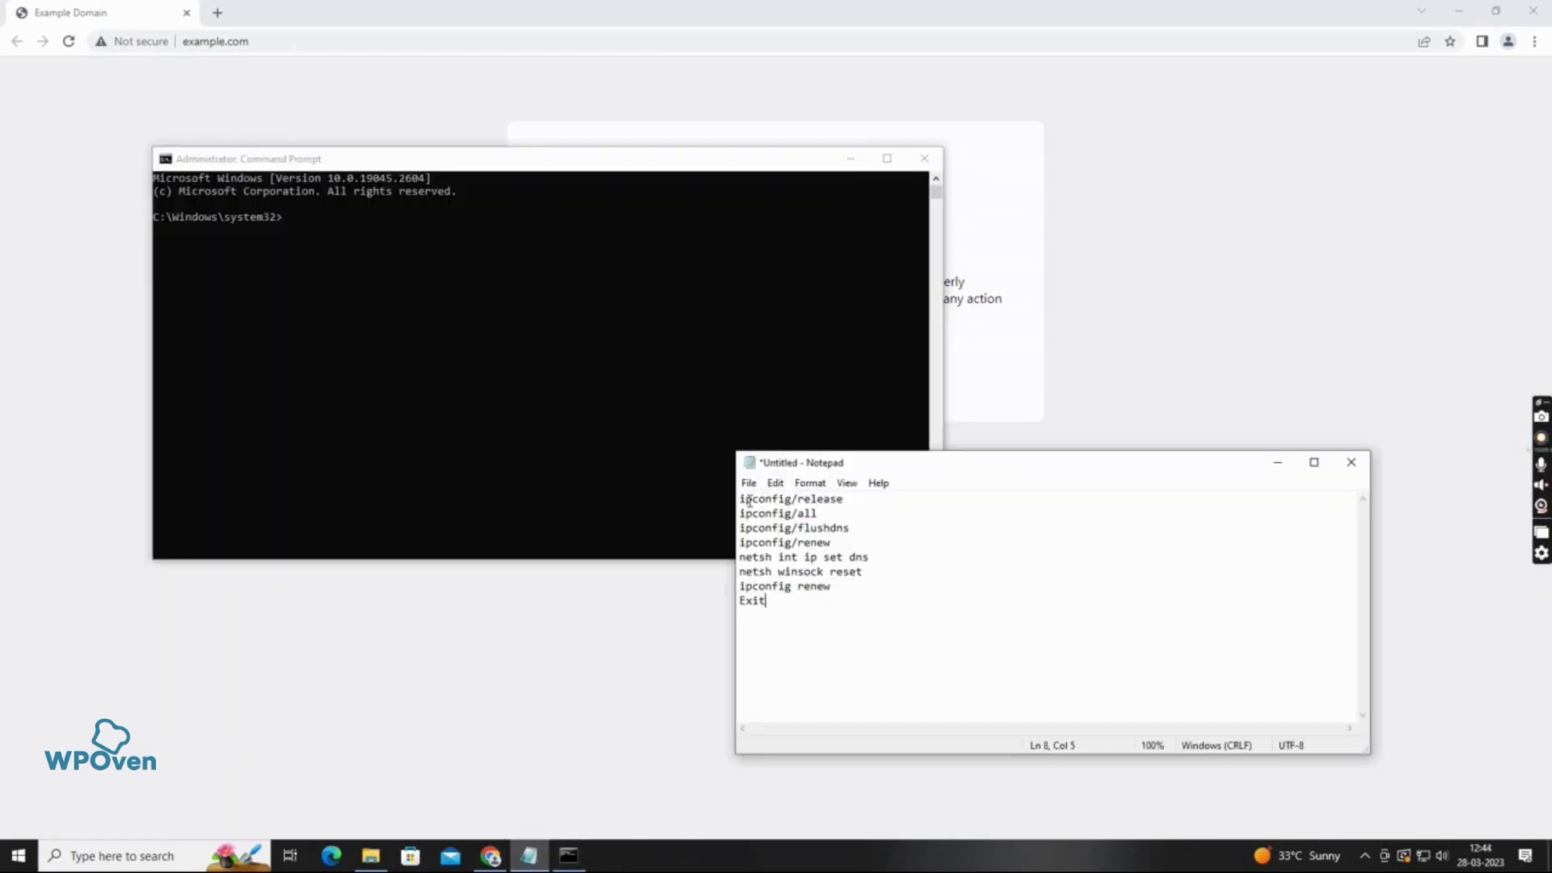
drag(739, 499, 854, 500)
key(ctrl+c)
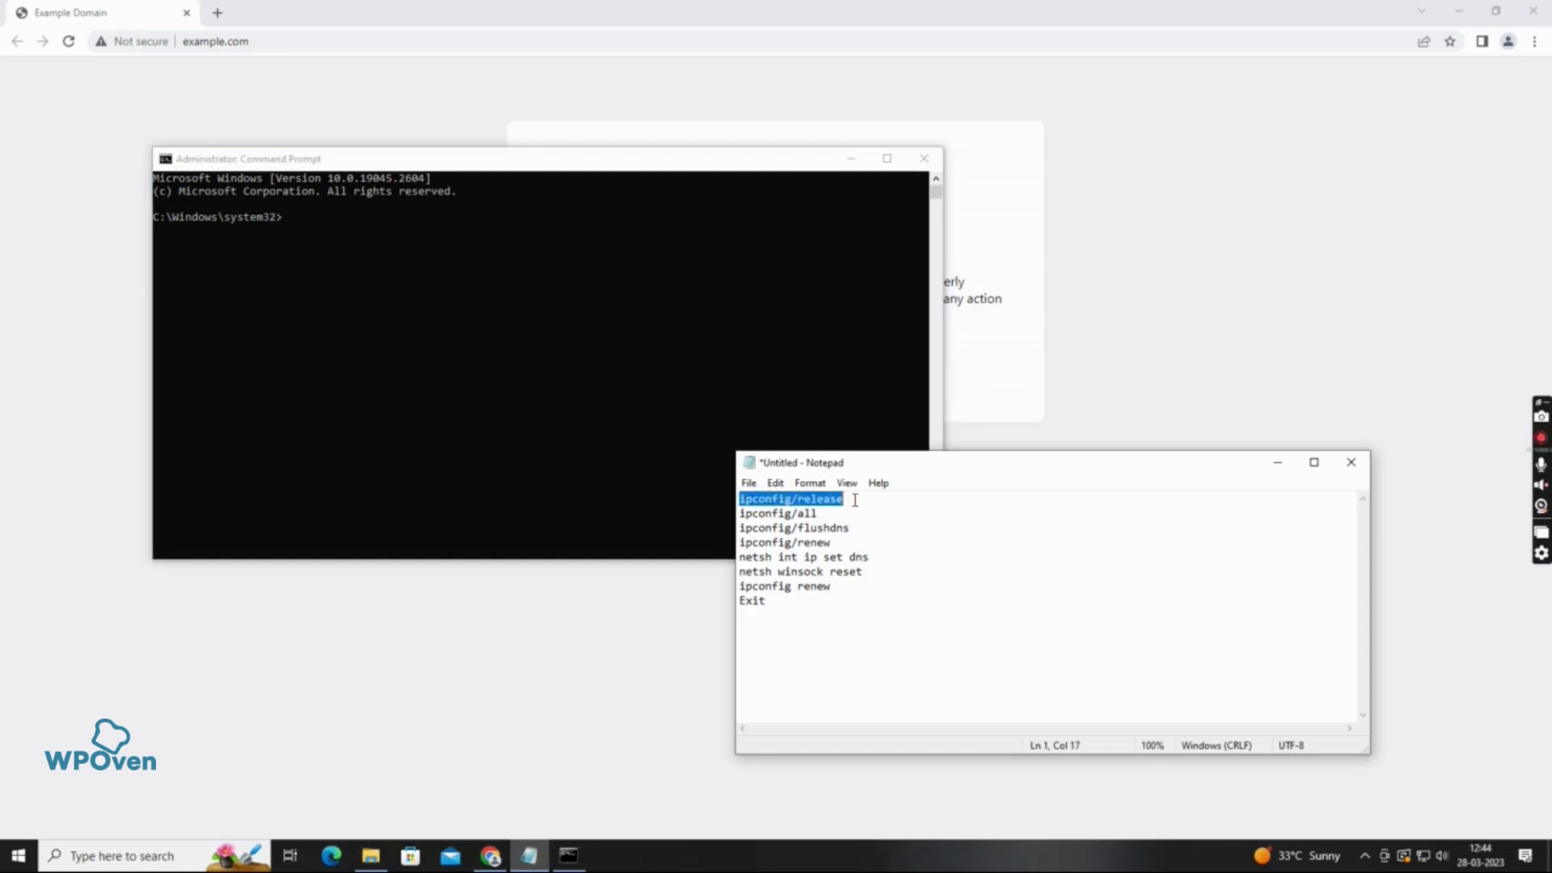
click(292, 222)
key(ctrl+v)
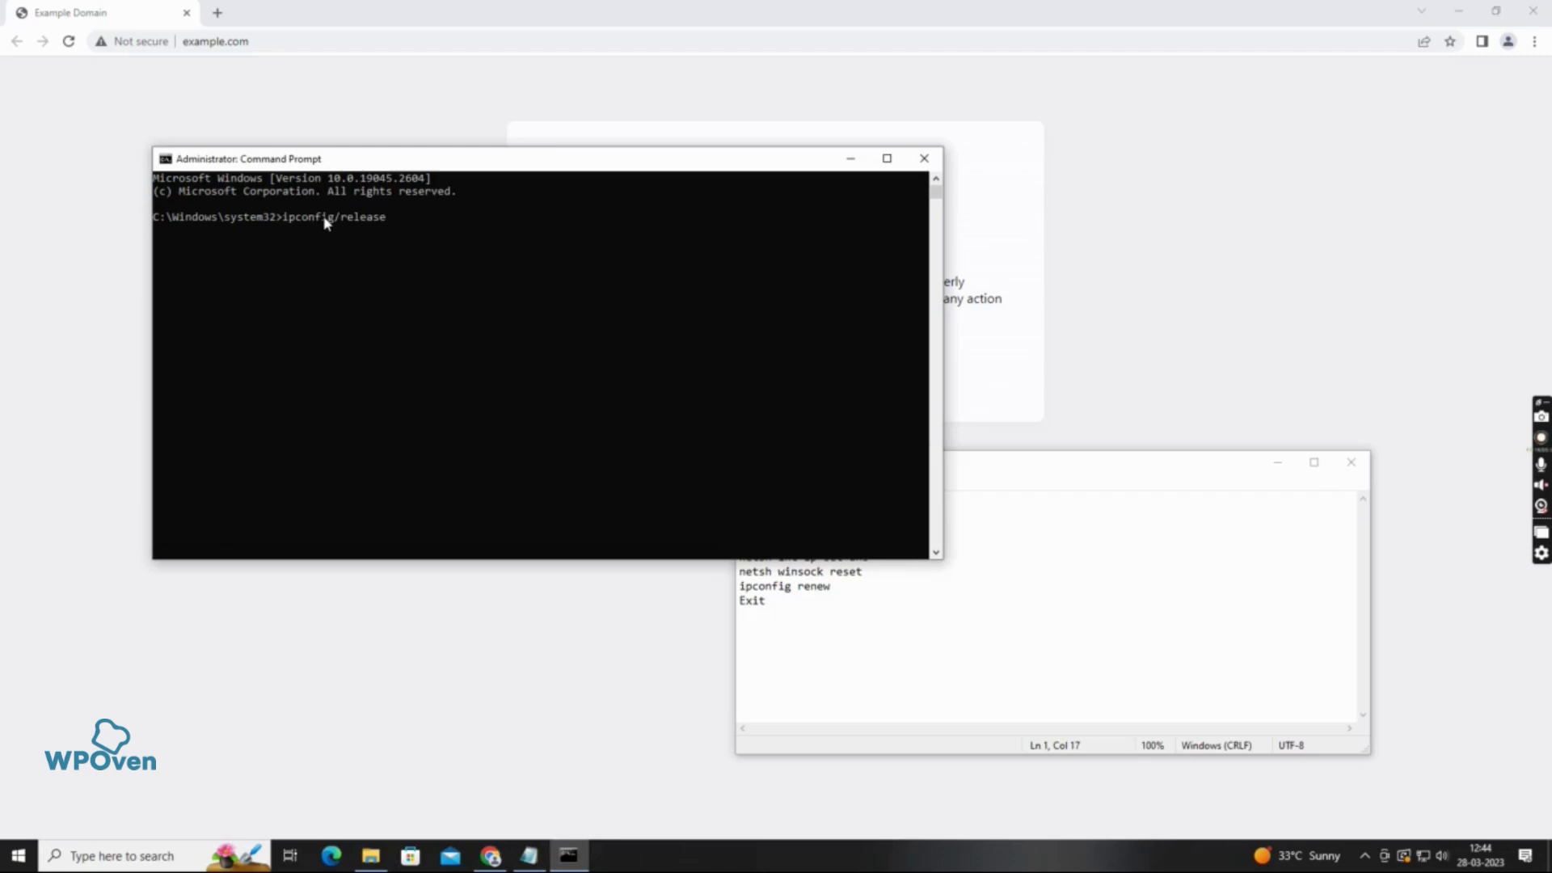
key(Return)
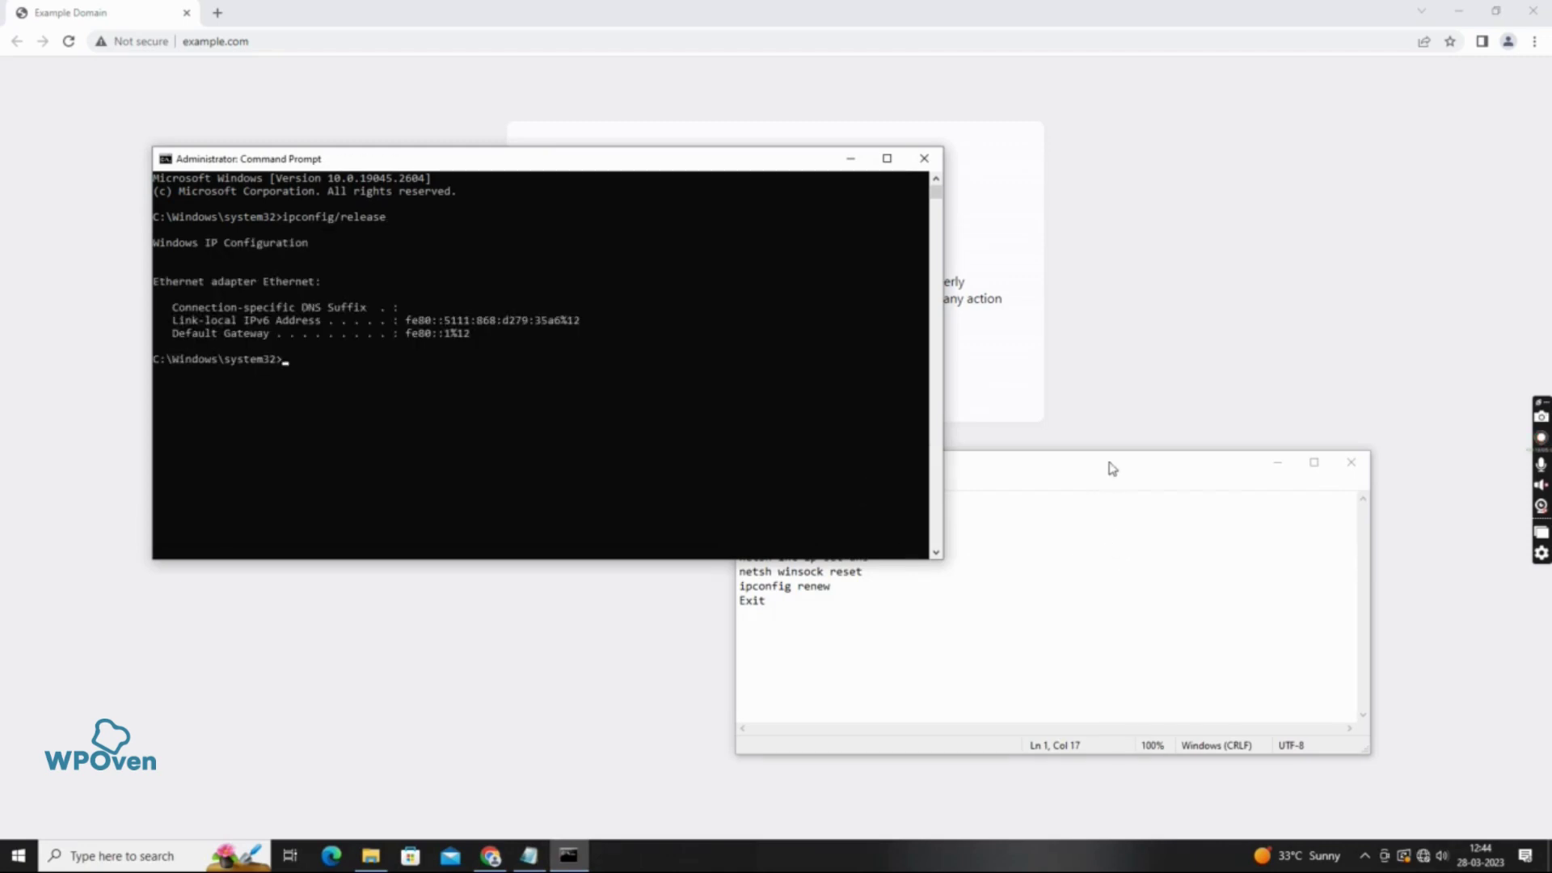
Step: Run ipconfig/all in the console to show the full IP configuration
drag(1108, 464, 1328, 244)
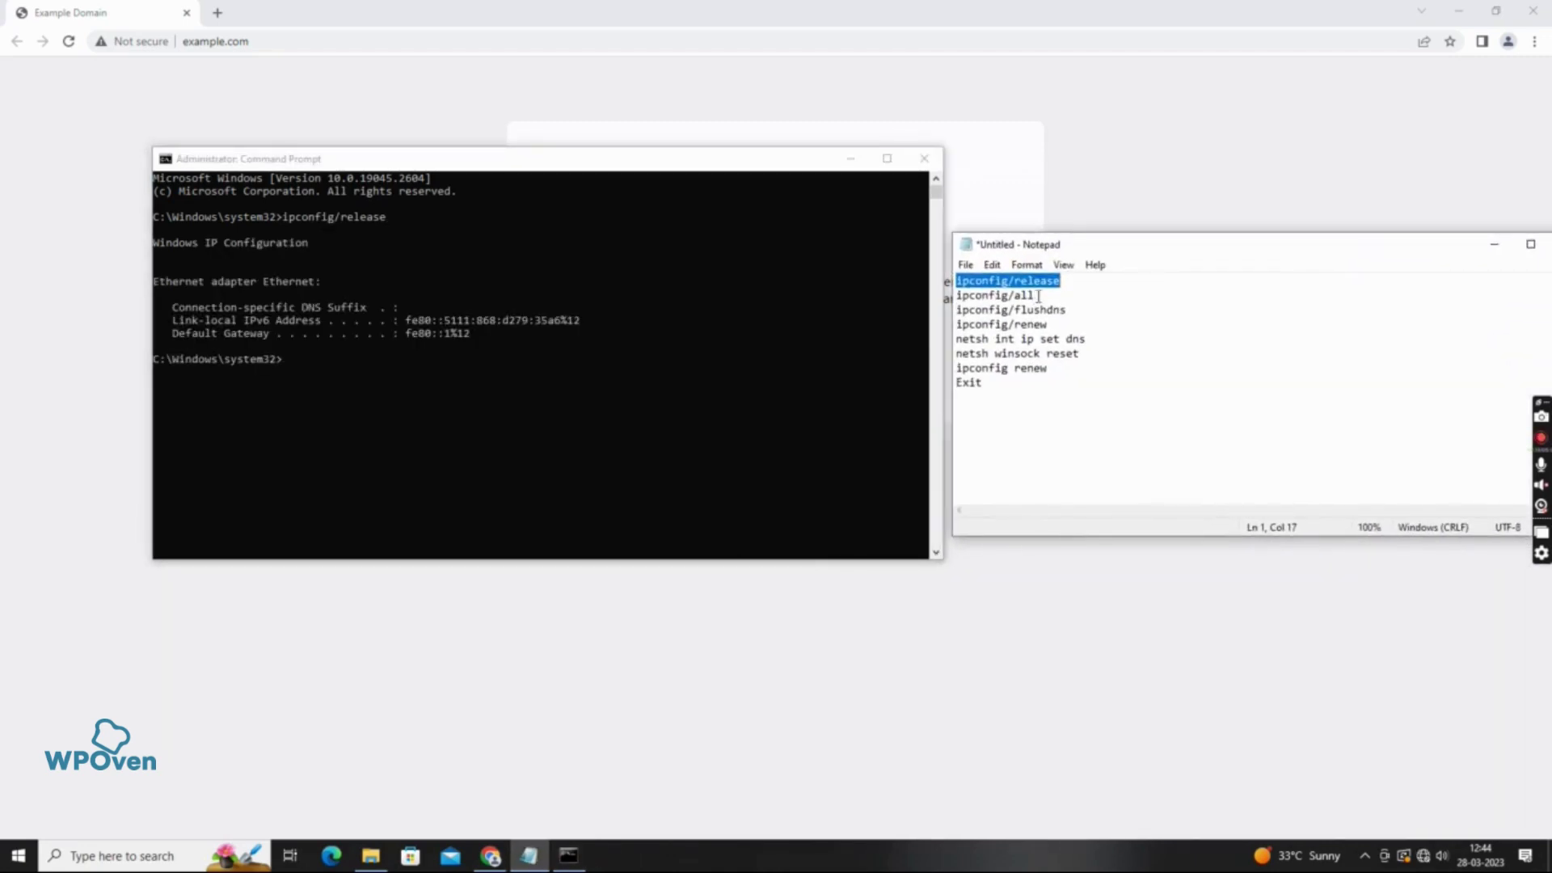
drag(1039, 296, 949, 295)
key(ctrl+c)
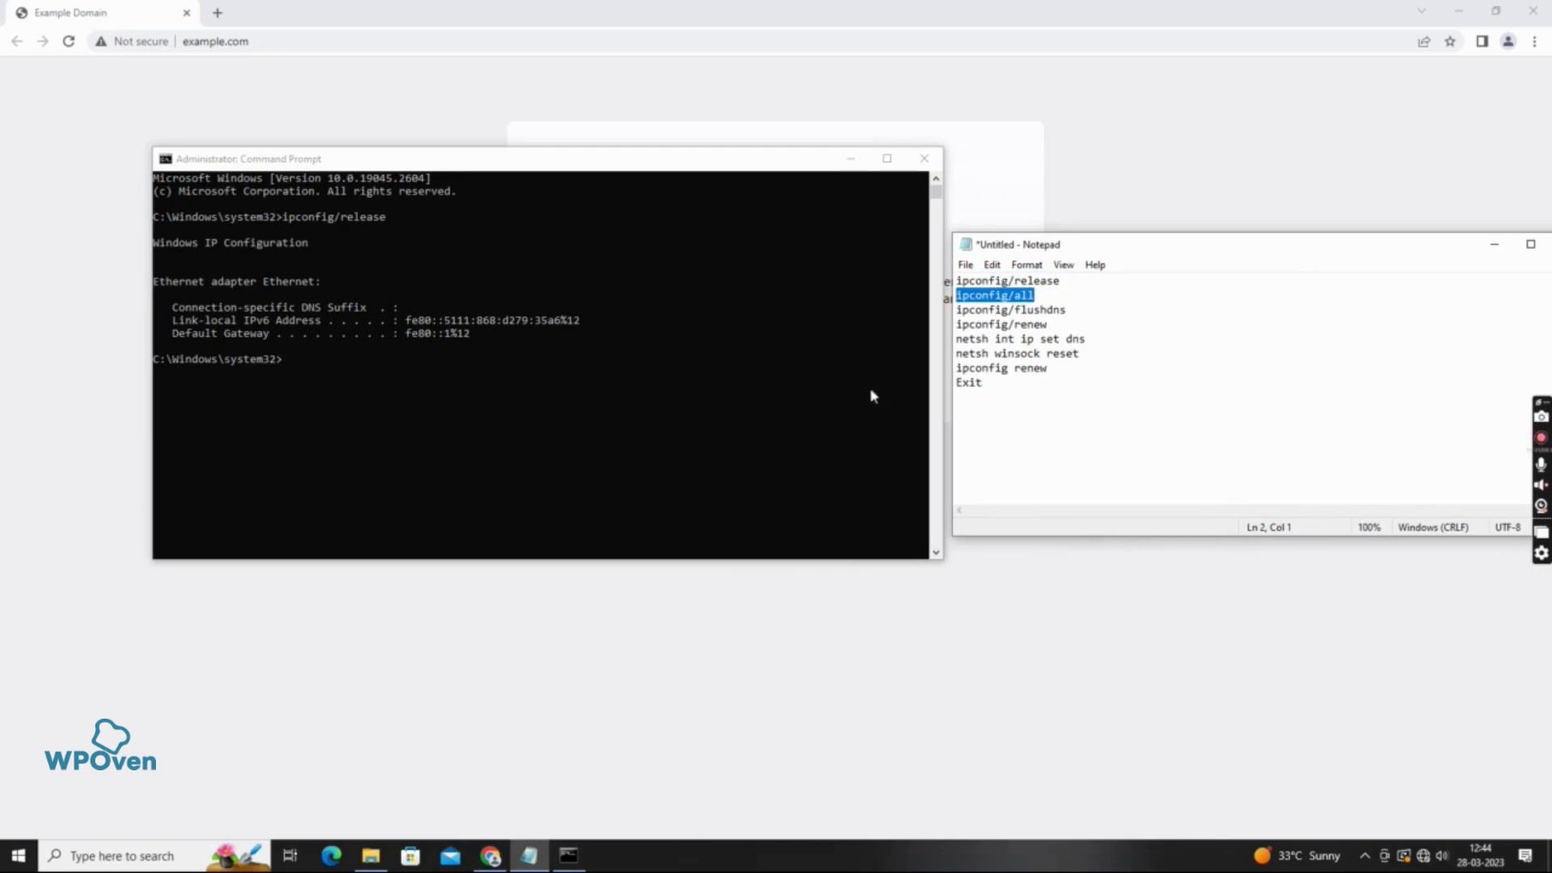
click(288, 362)
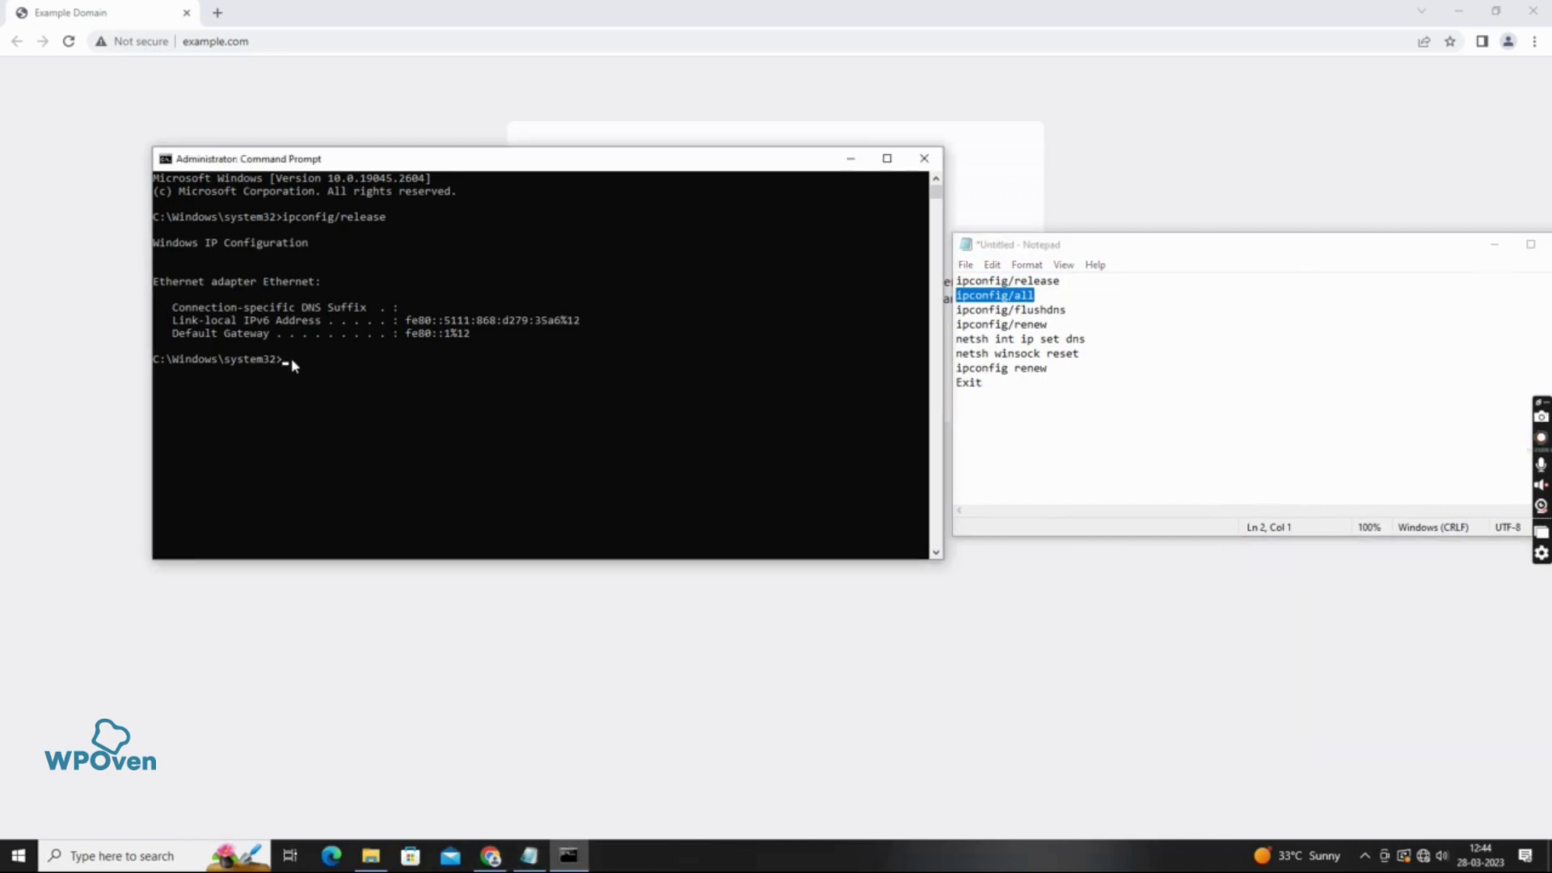
right_click(292, 365)
key(Return)
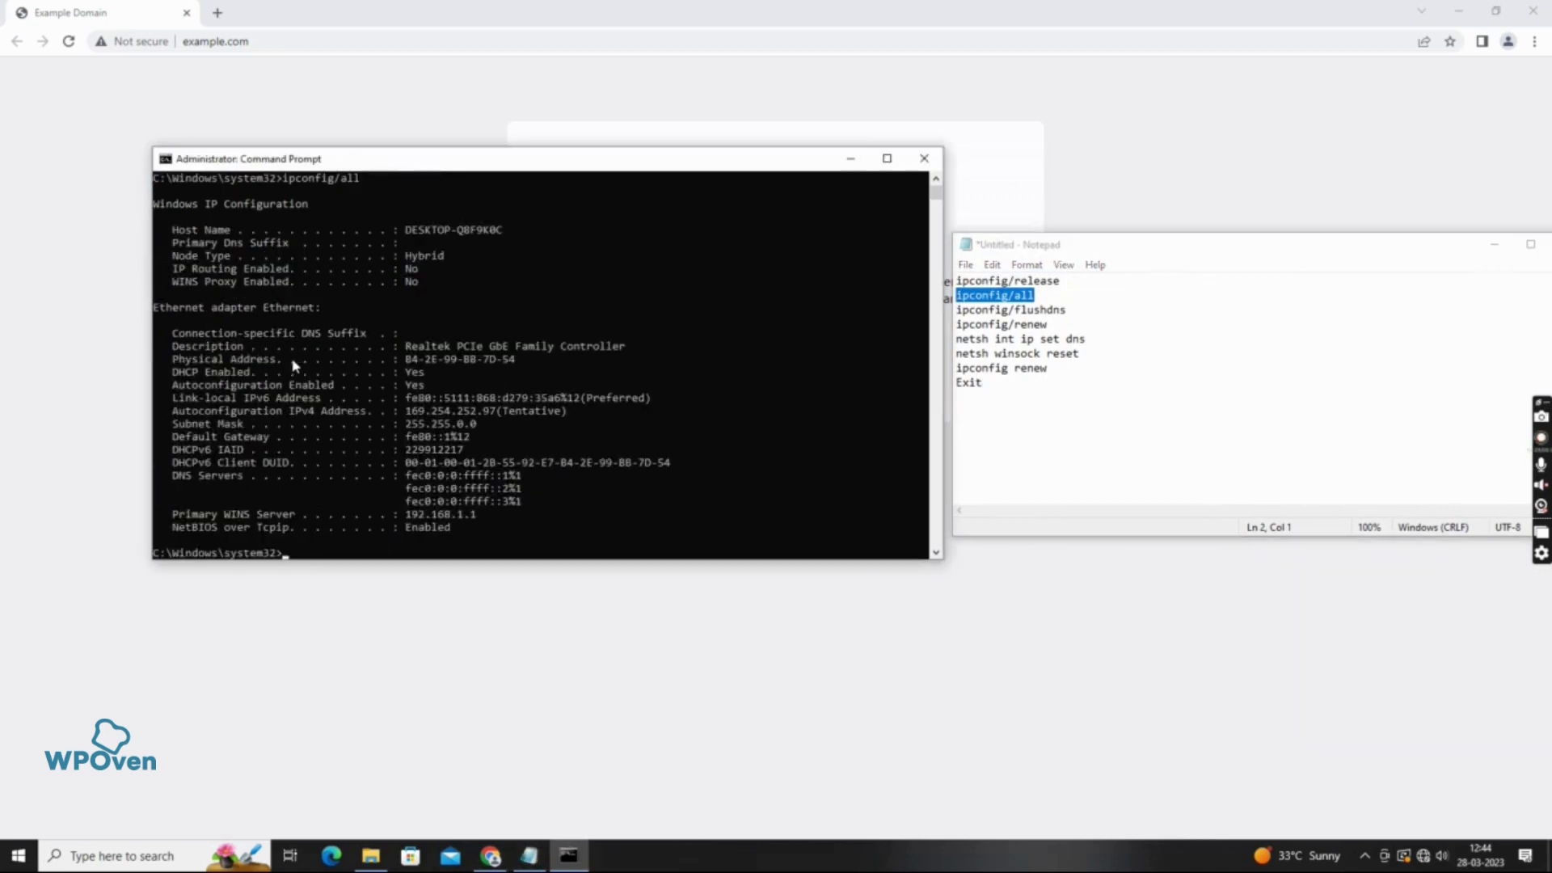
Step: Run ipconfig/flushdns to flush the DNS cache, then copy the ipconfig/renew line
click(1091, 313)
drag(1066, 310, 956, 309)
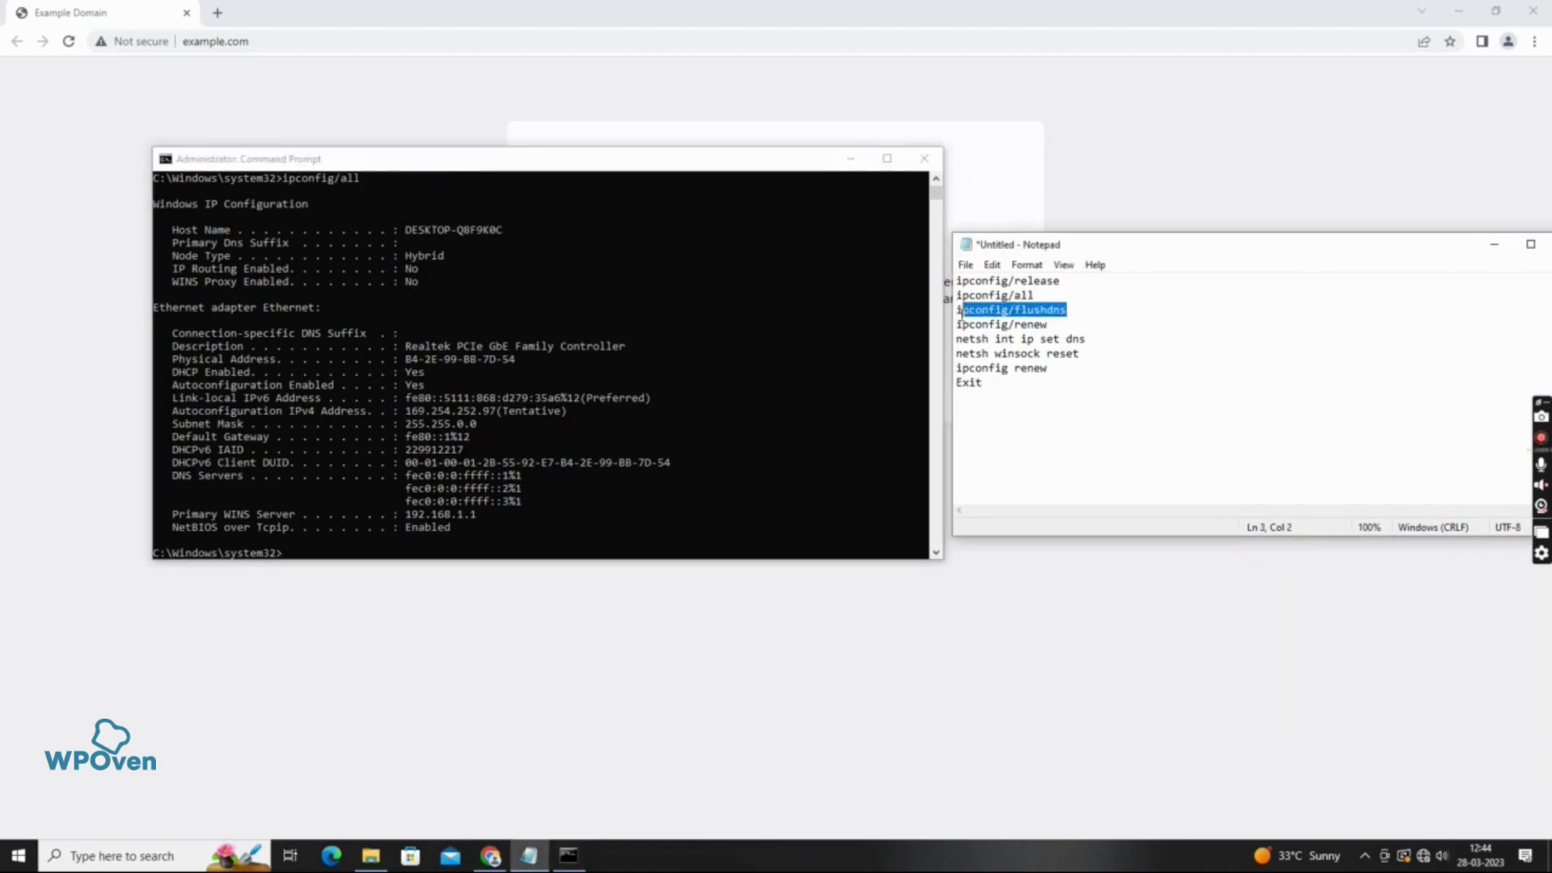
drag(1066, 309, 956, 309)
key(ctrl+c)
click(311, 555)
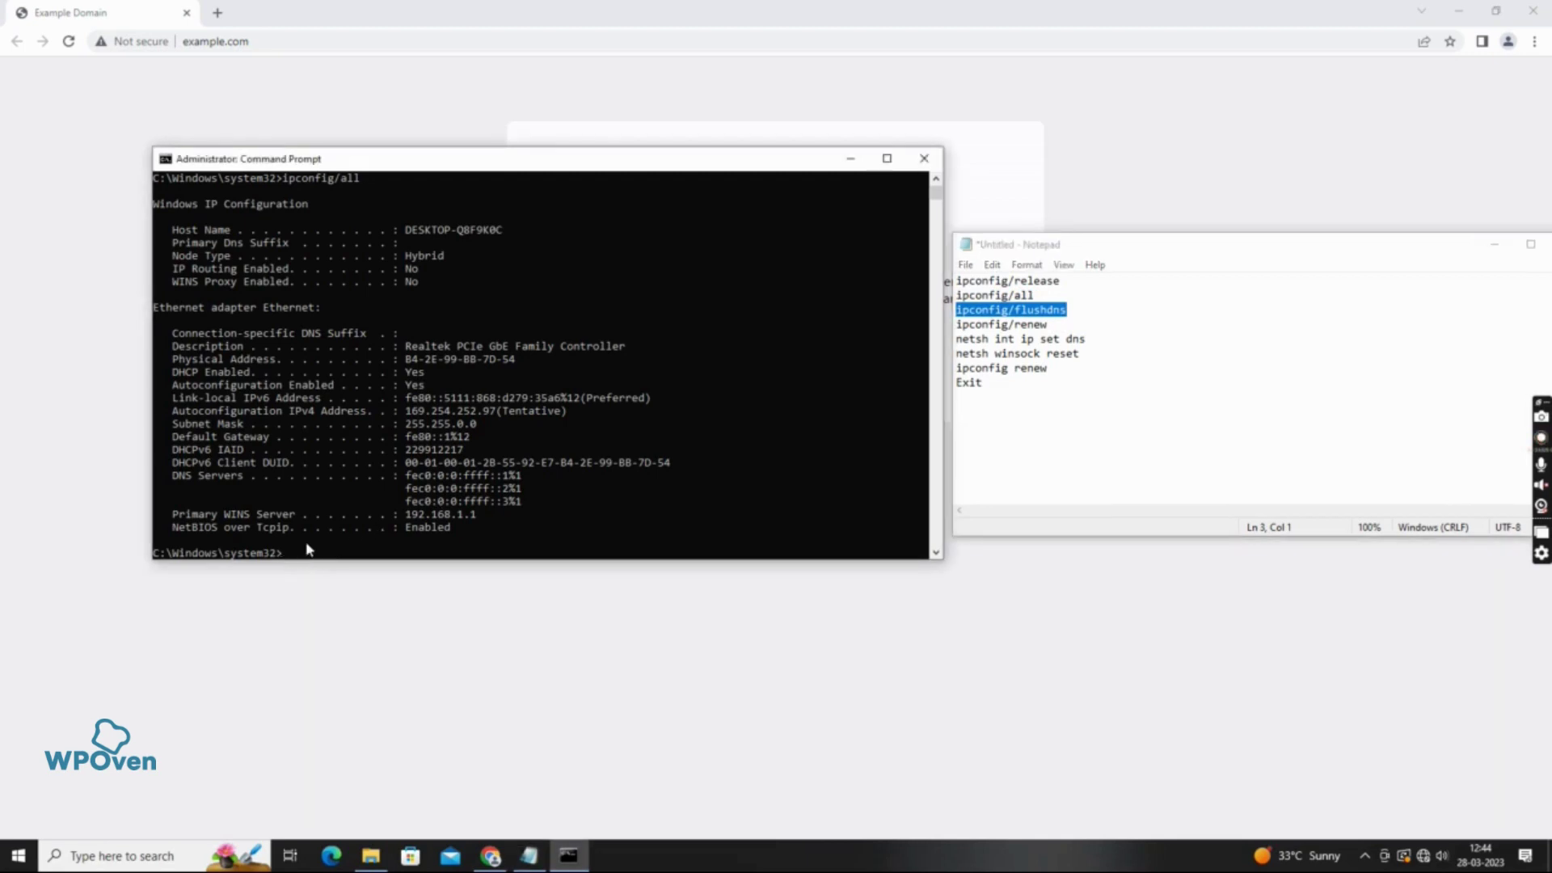
right_click(307, 549)
key(Return)
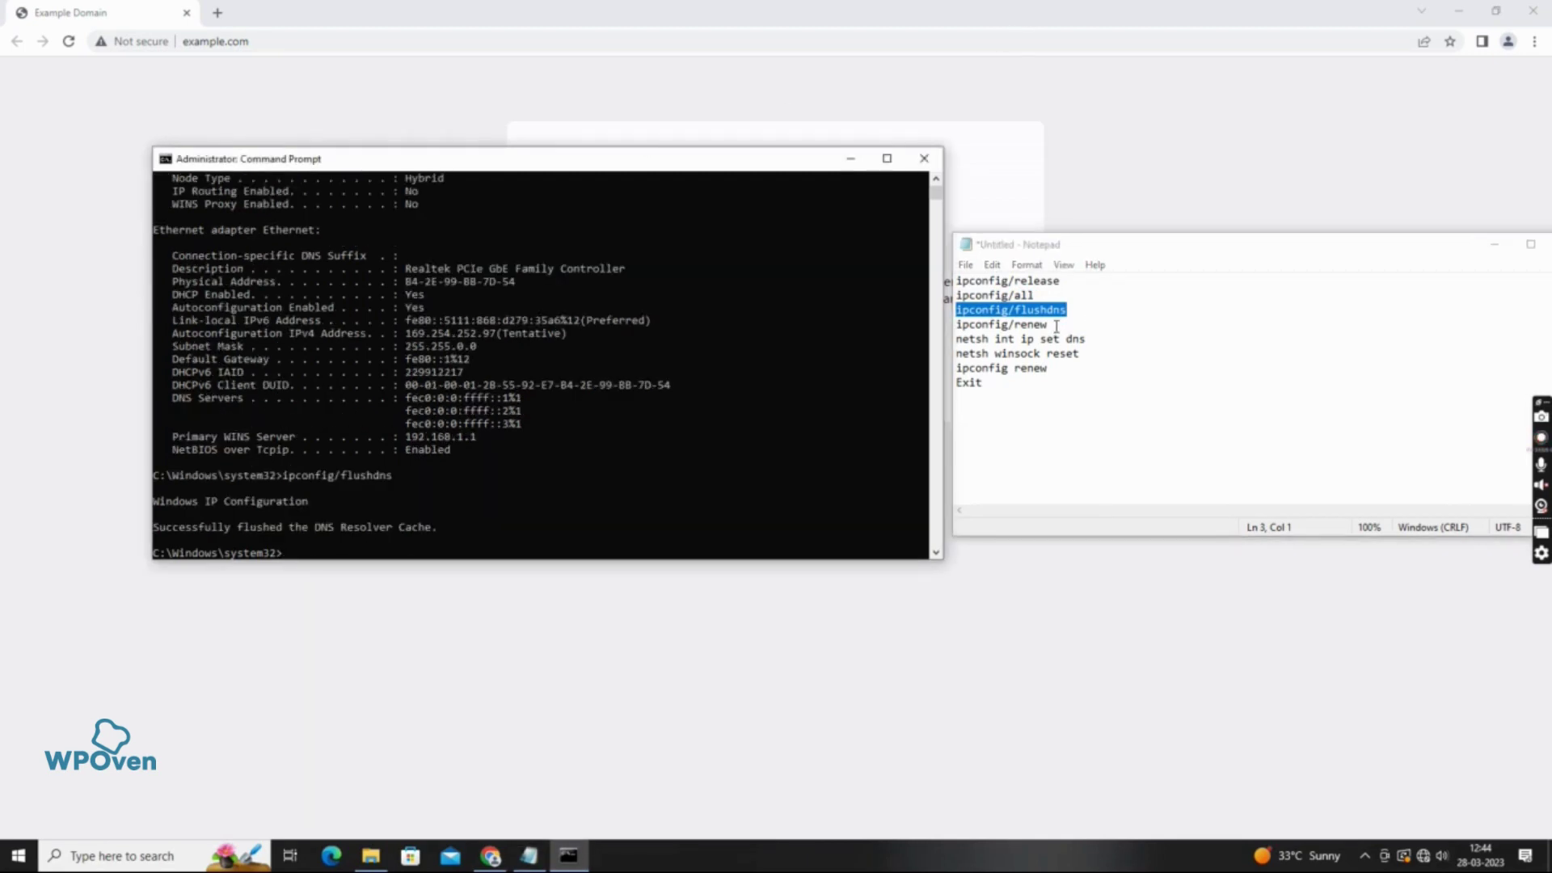
drag(1056, 326, 957, 327)
key(ctrl+c)
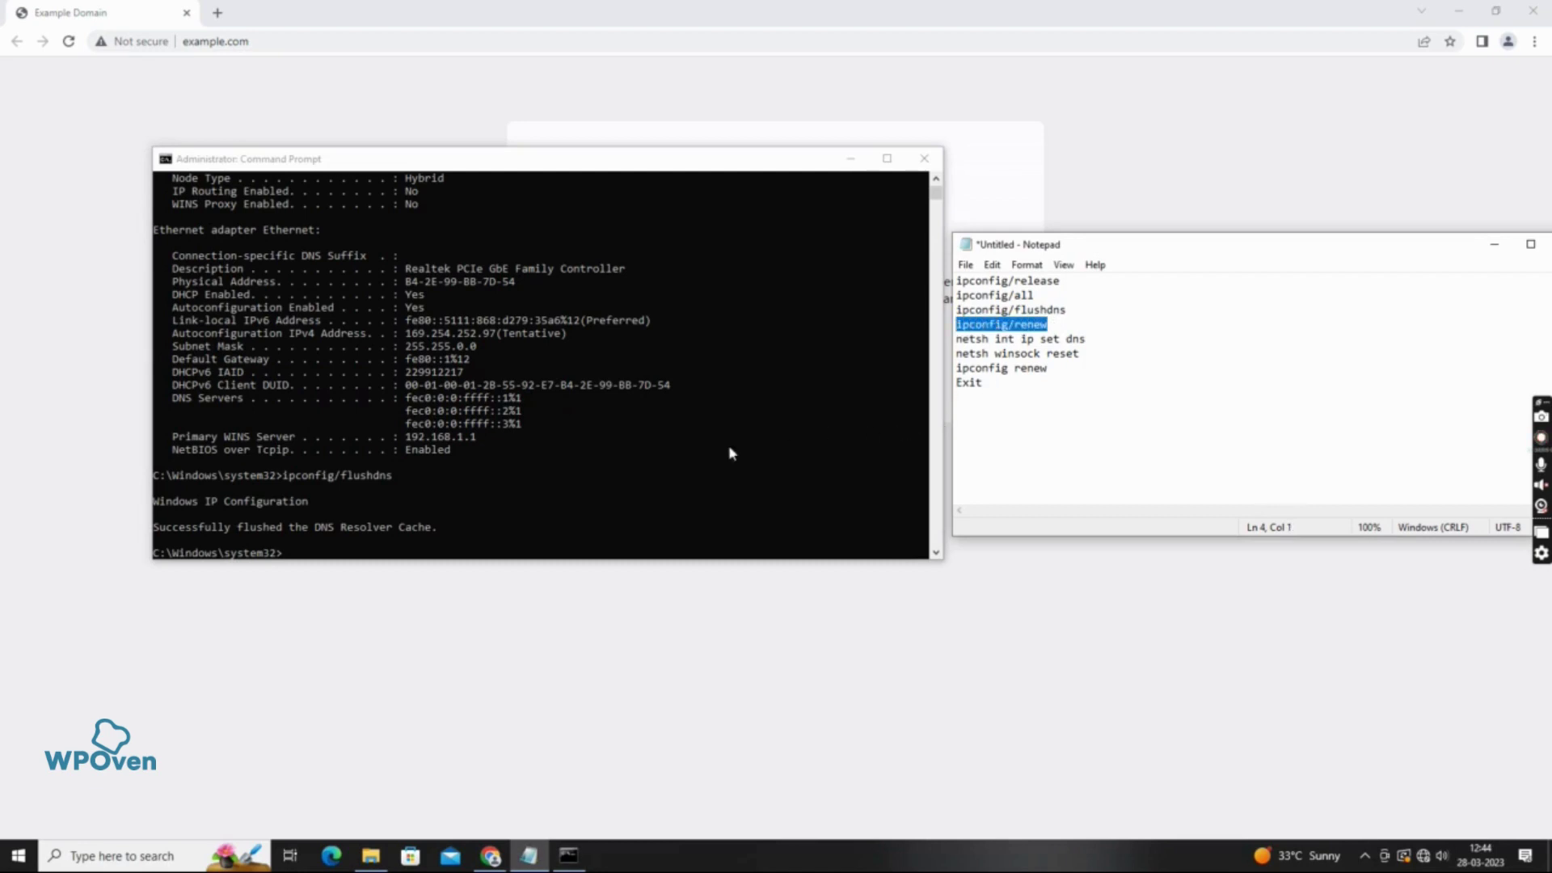
click(325, 553)
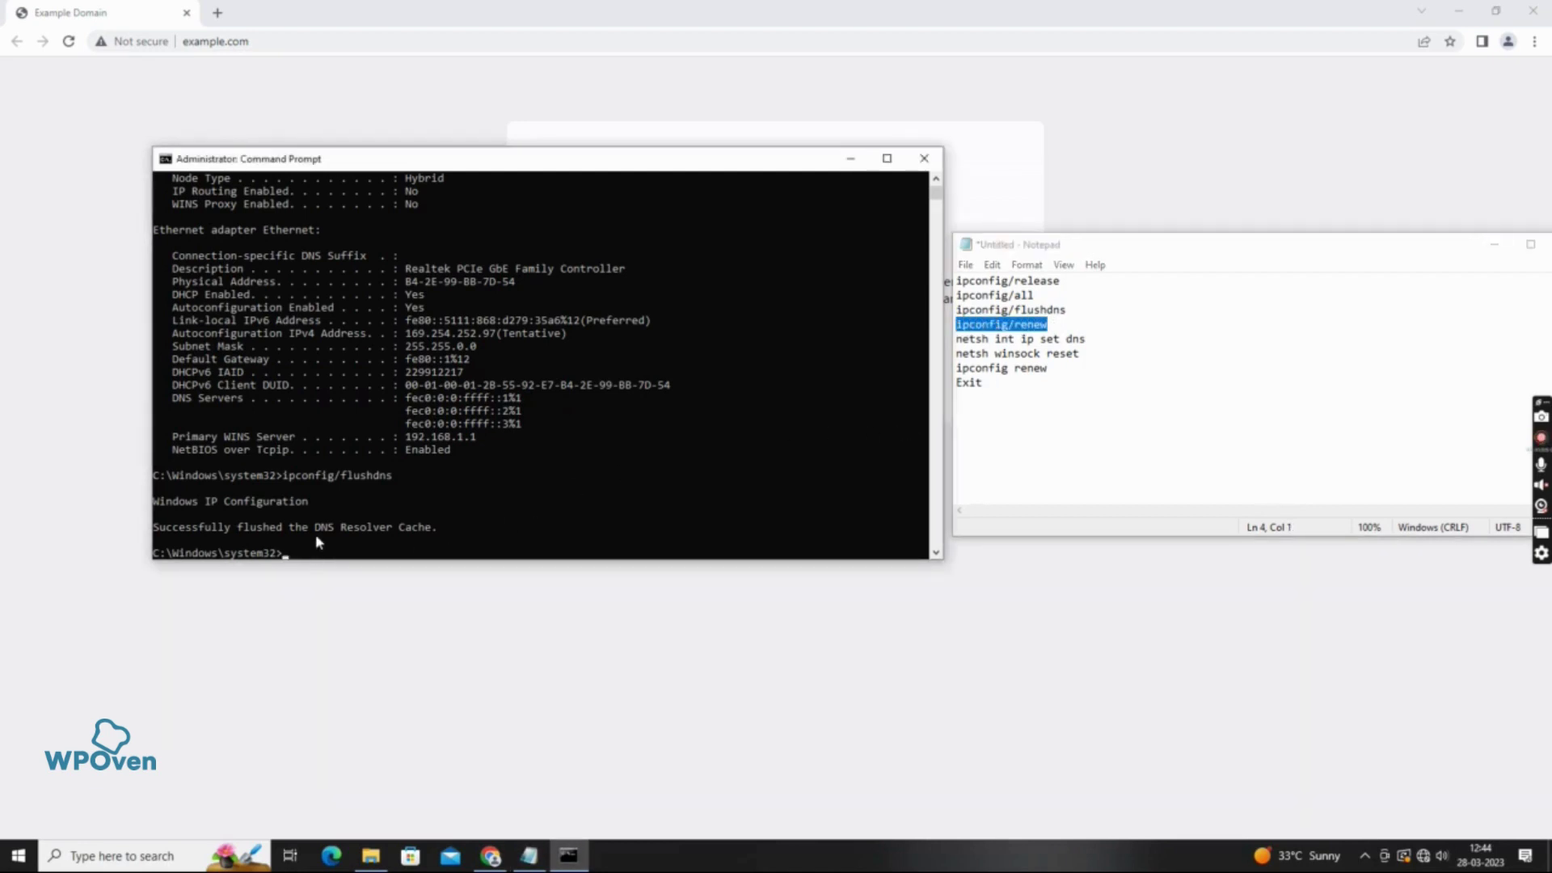
Step: Run ipconfig/renew, then the netsh int ip set dns command
key(ctrl+v)
key(Return)
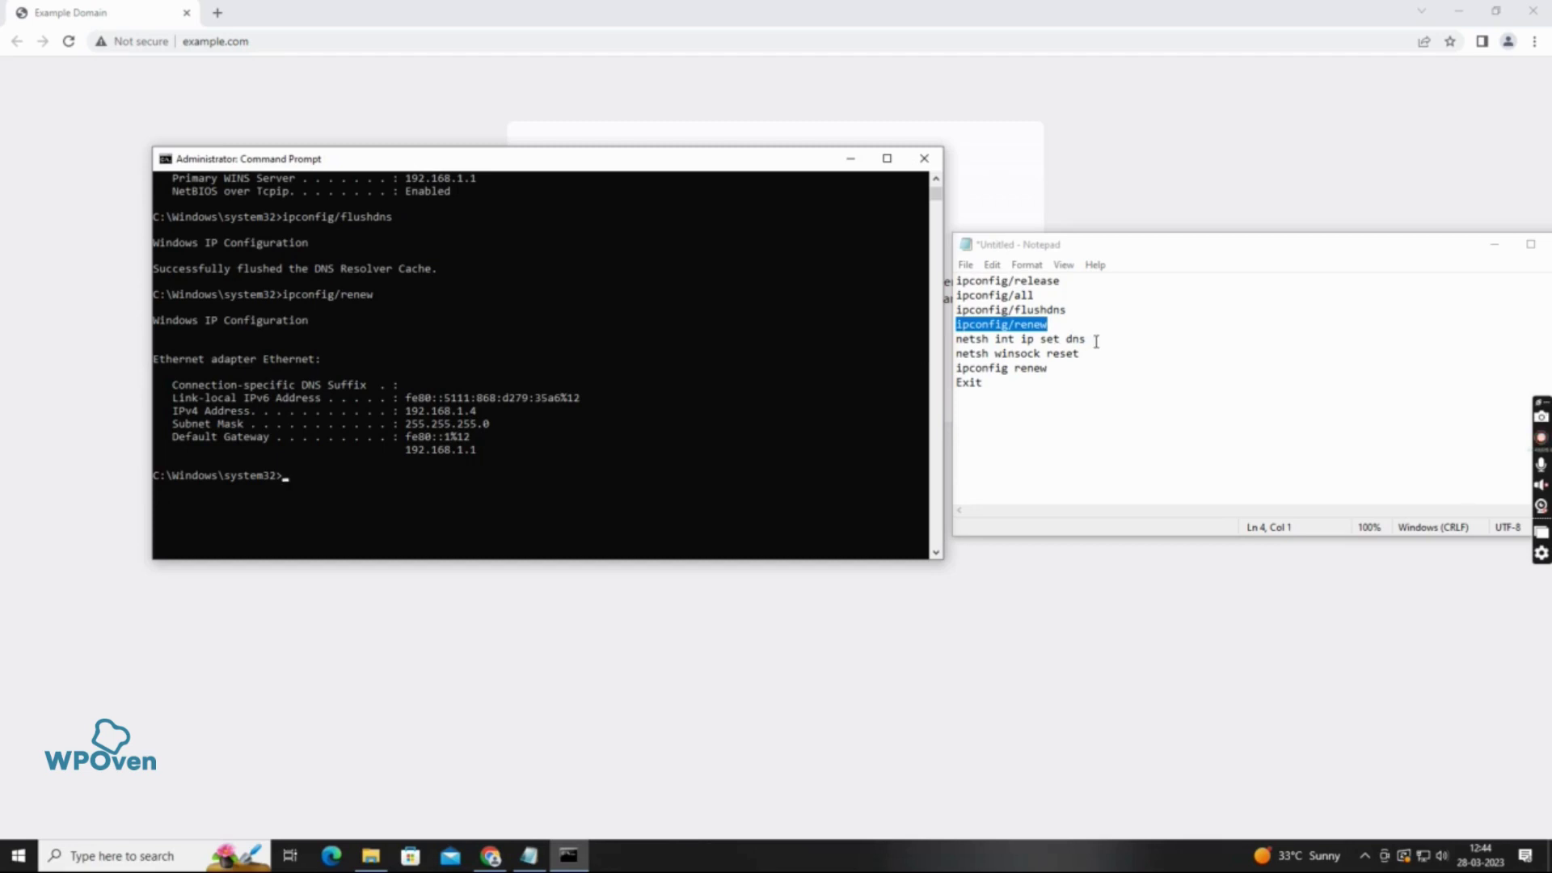
drag(1096, 341, 954, 340)
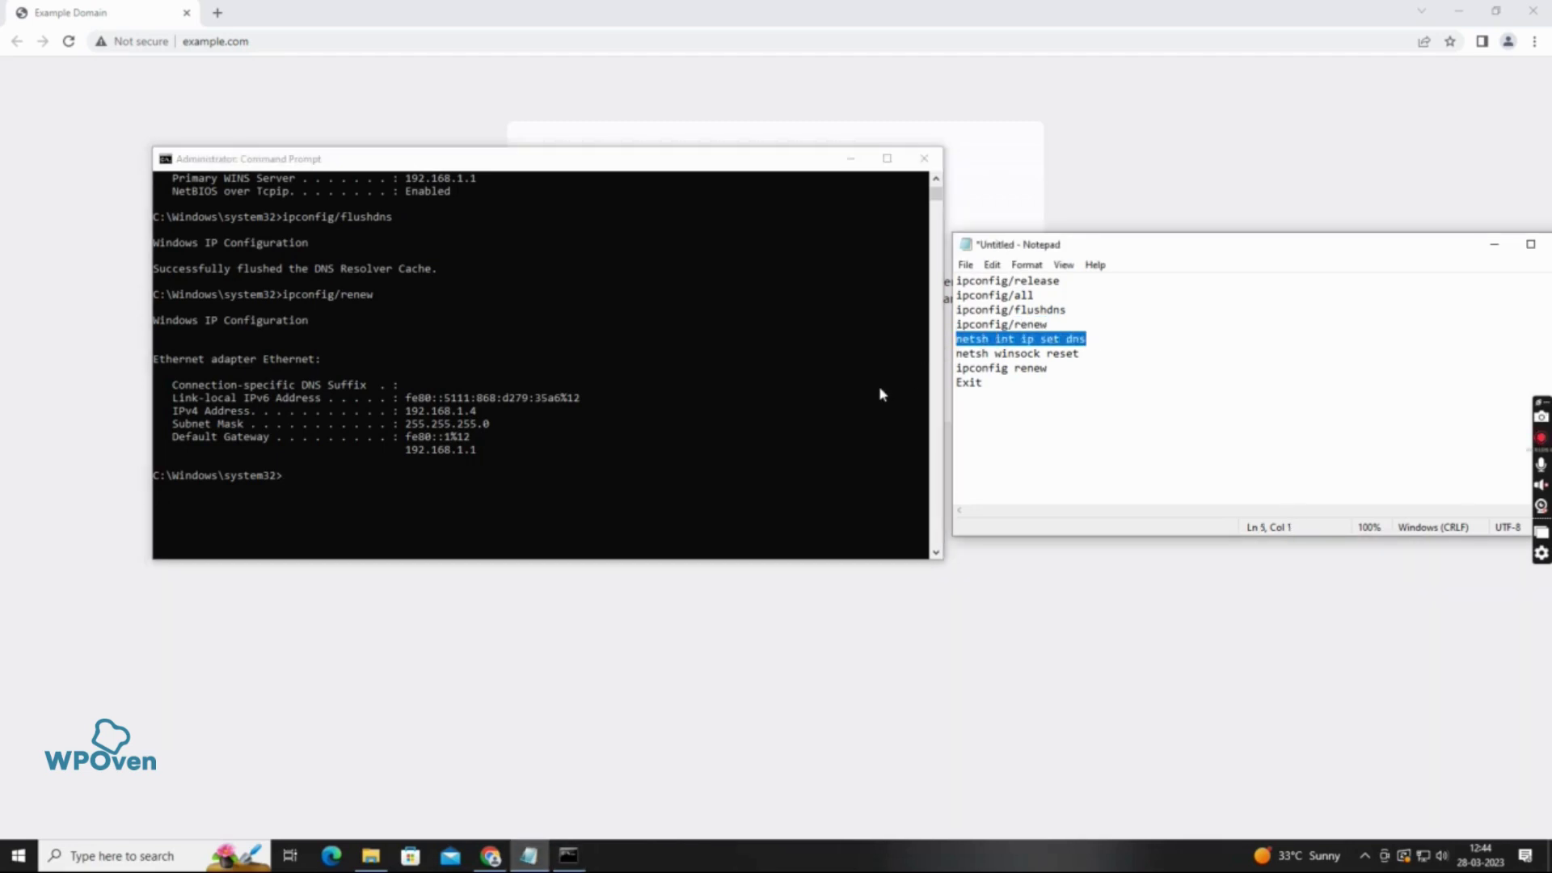
click(331, 476)
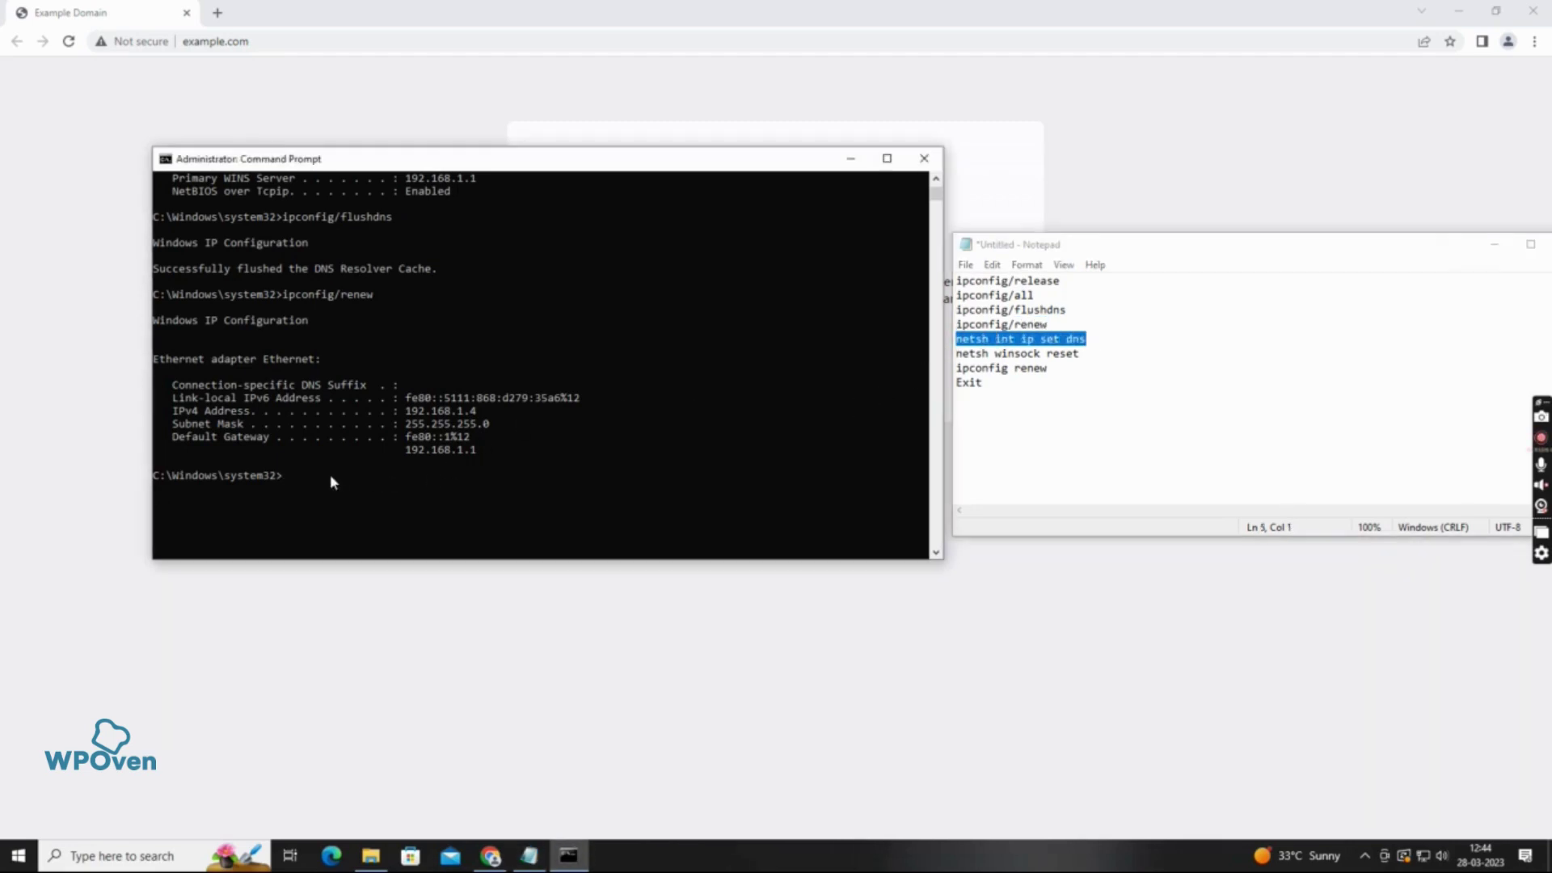
right_click(328, 473)
key(Return)
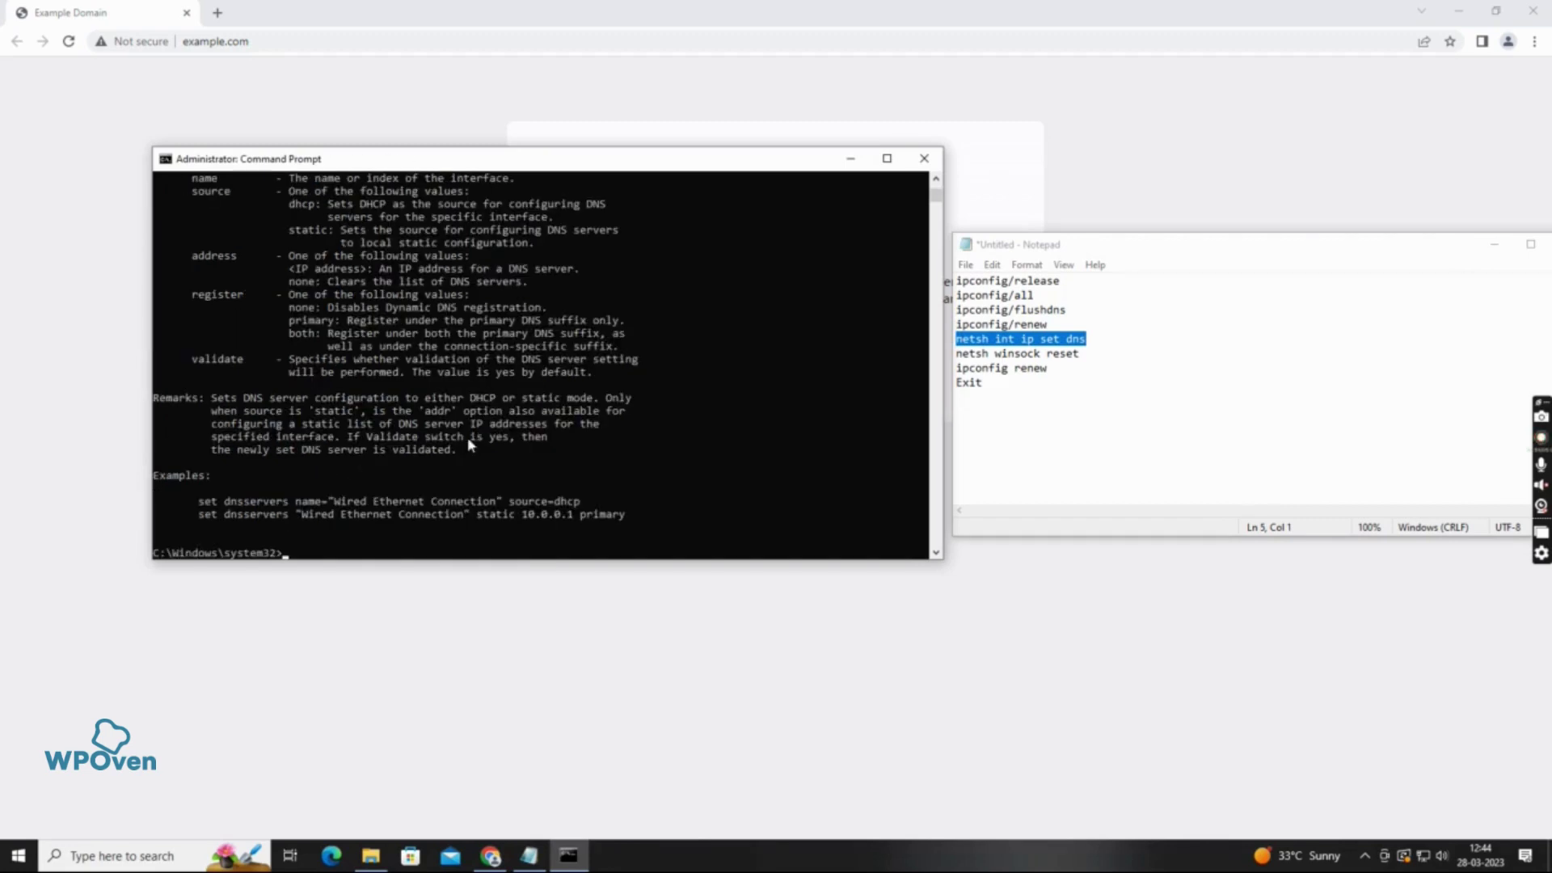
Step: Run netsh winsock reset to reset the Winsock catalog
drag(1082, 362, 954, 354)
key(ctrl+c)
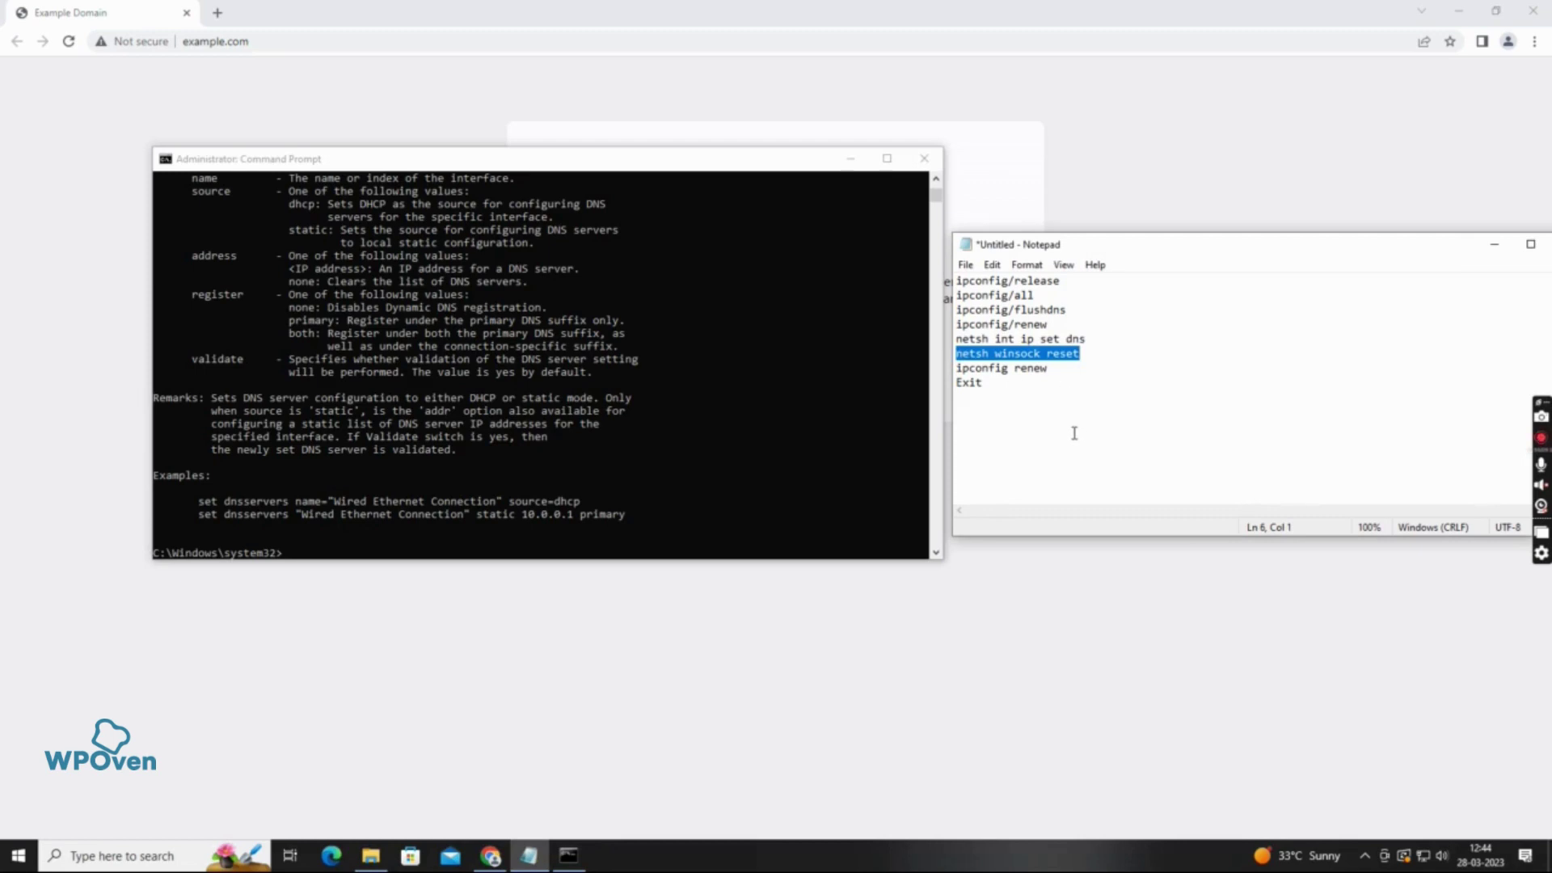
click(353, 558)
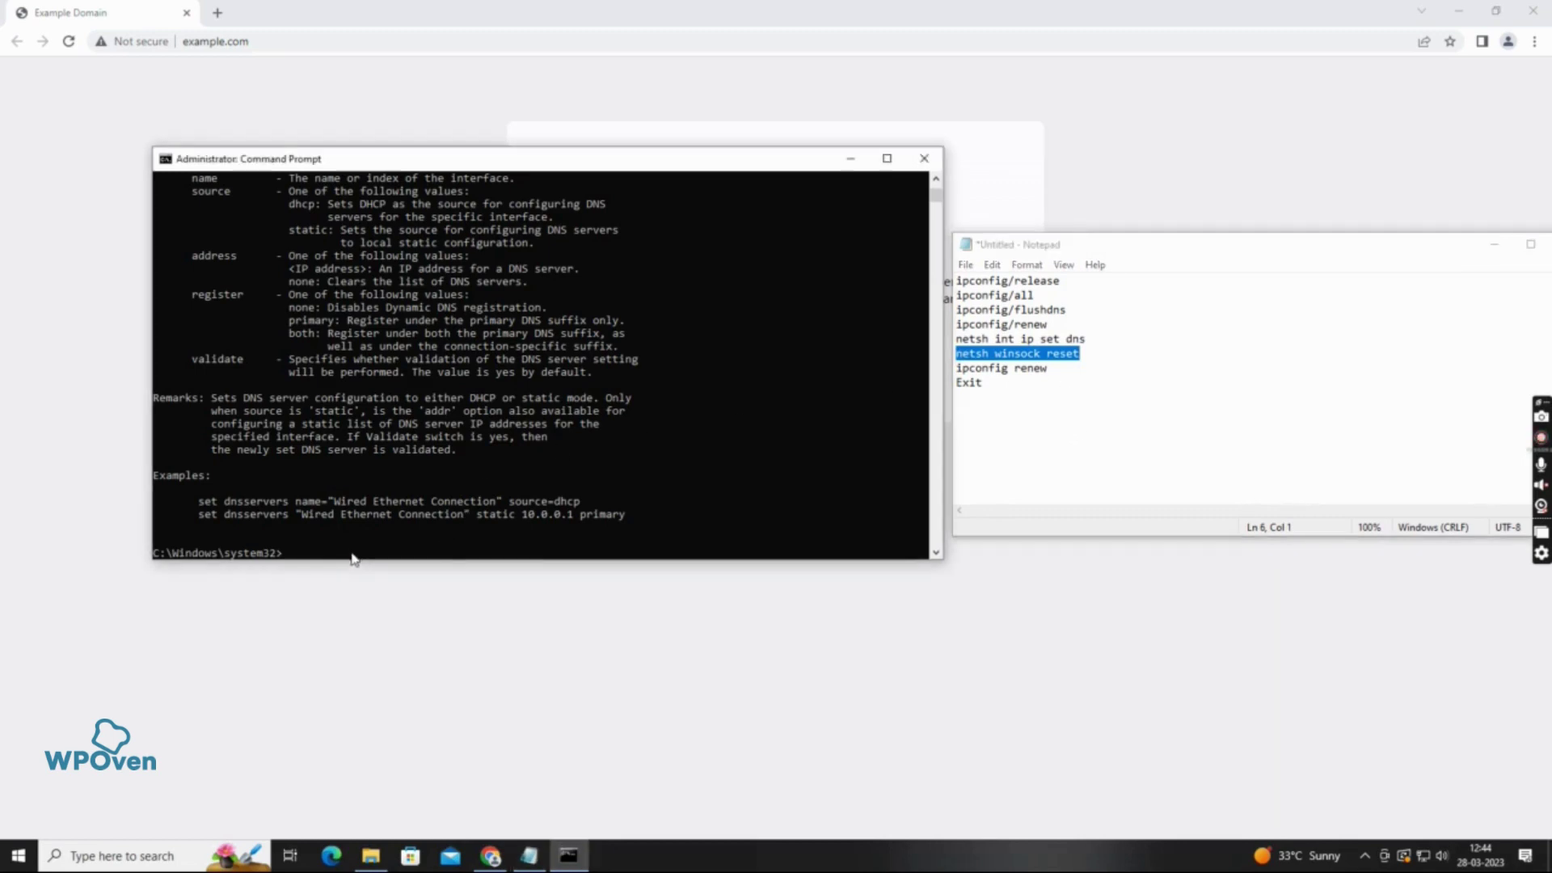
key(ctrl+v)
key(Return)
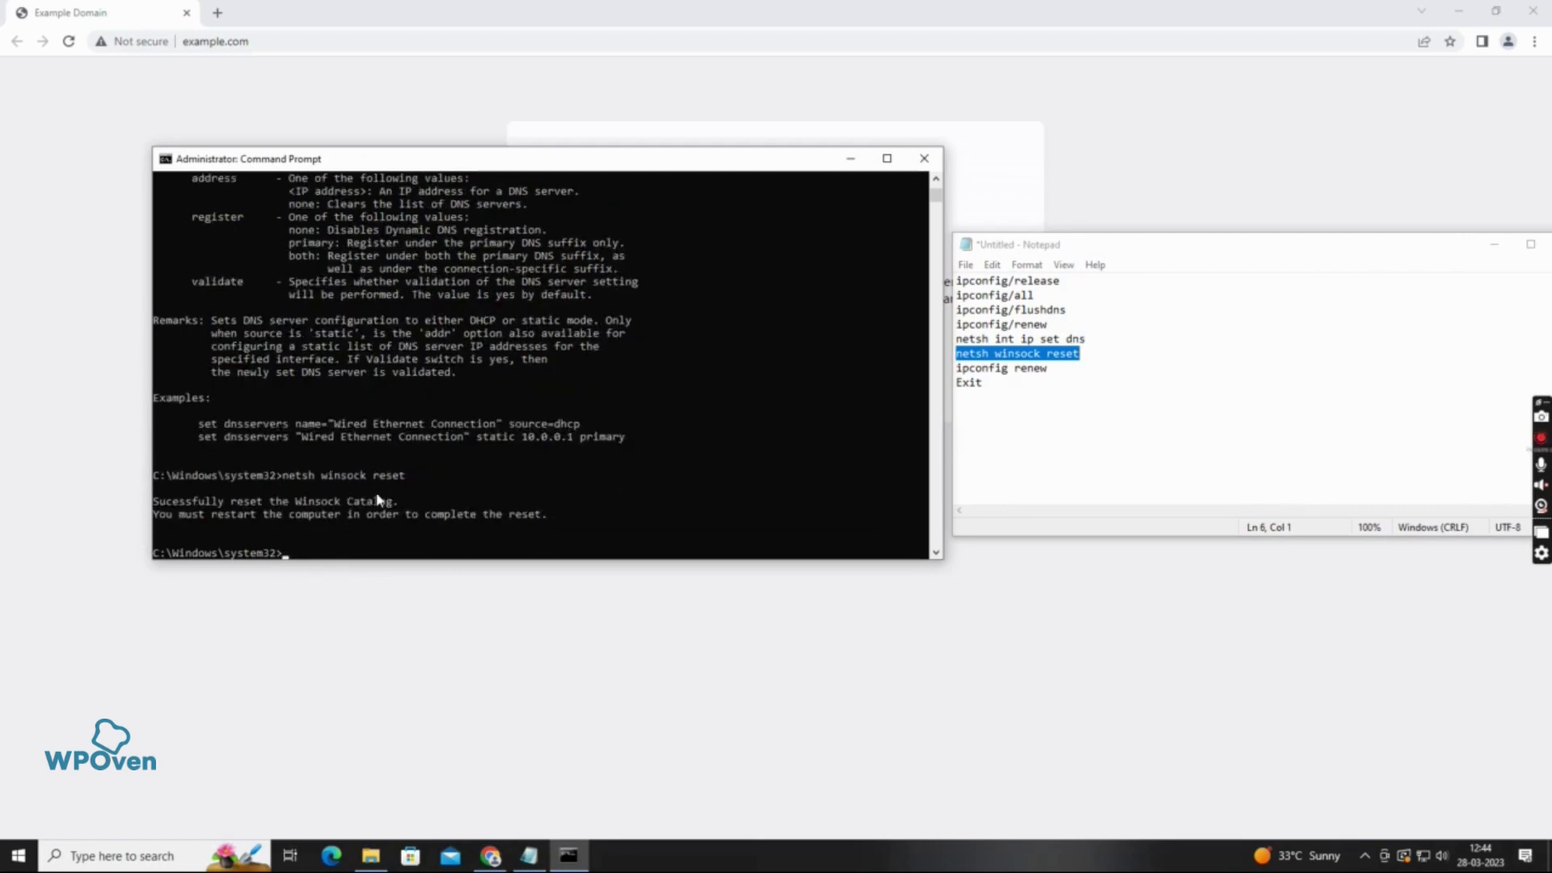
Step: Paste and run the 'ipconfig renew' command in the console
drag(1048, 369, 950, 370)
key(ctrl+c)
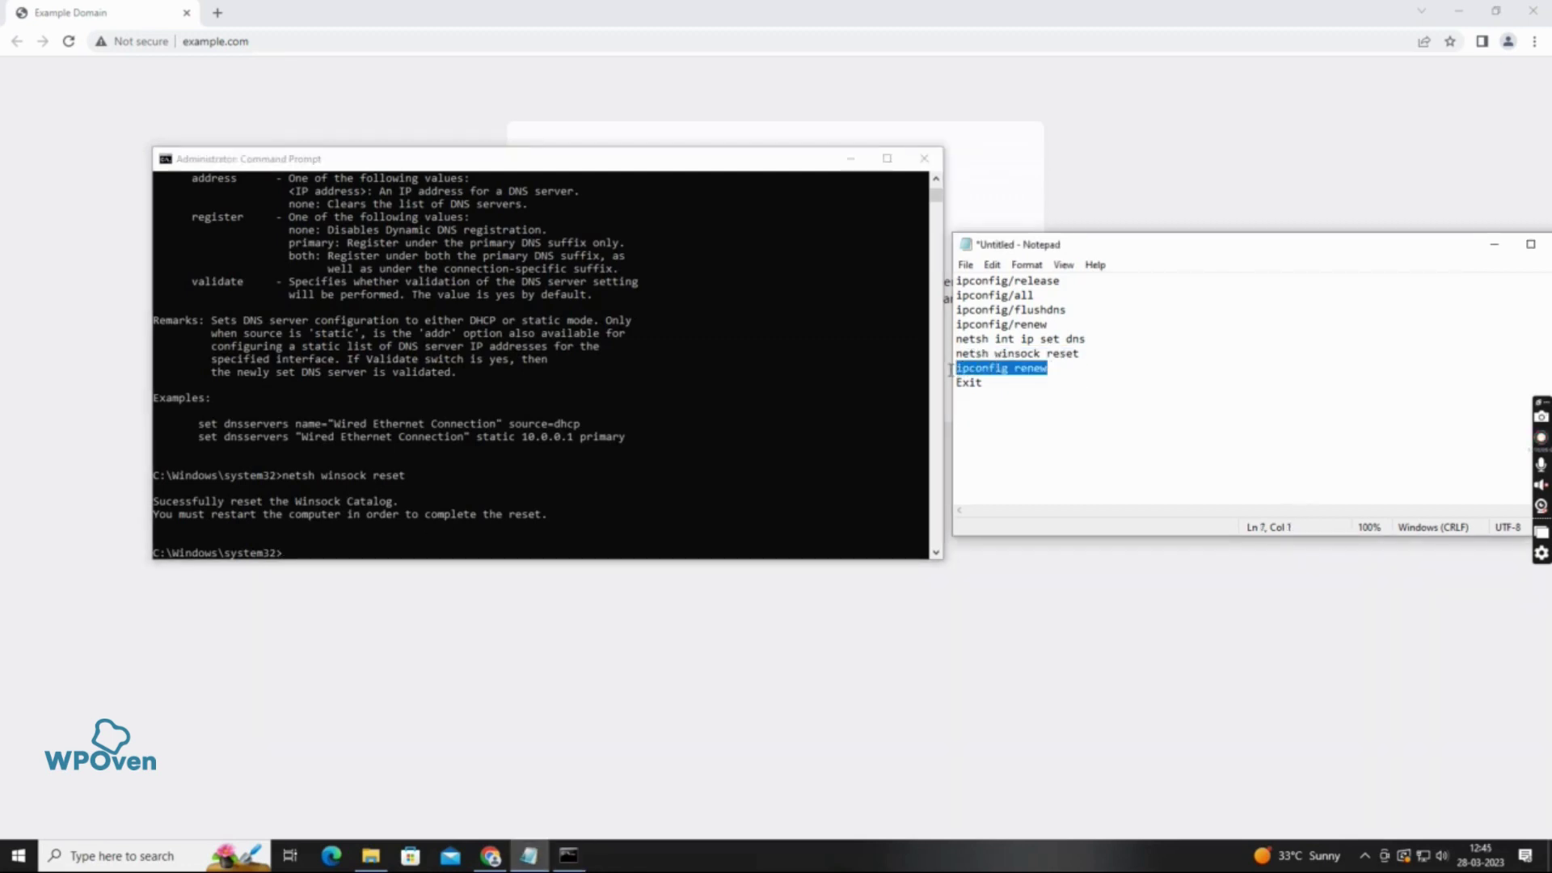
click(333, 556)
right_click(334, 556)
key(Return)
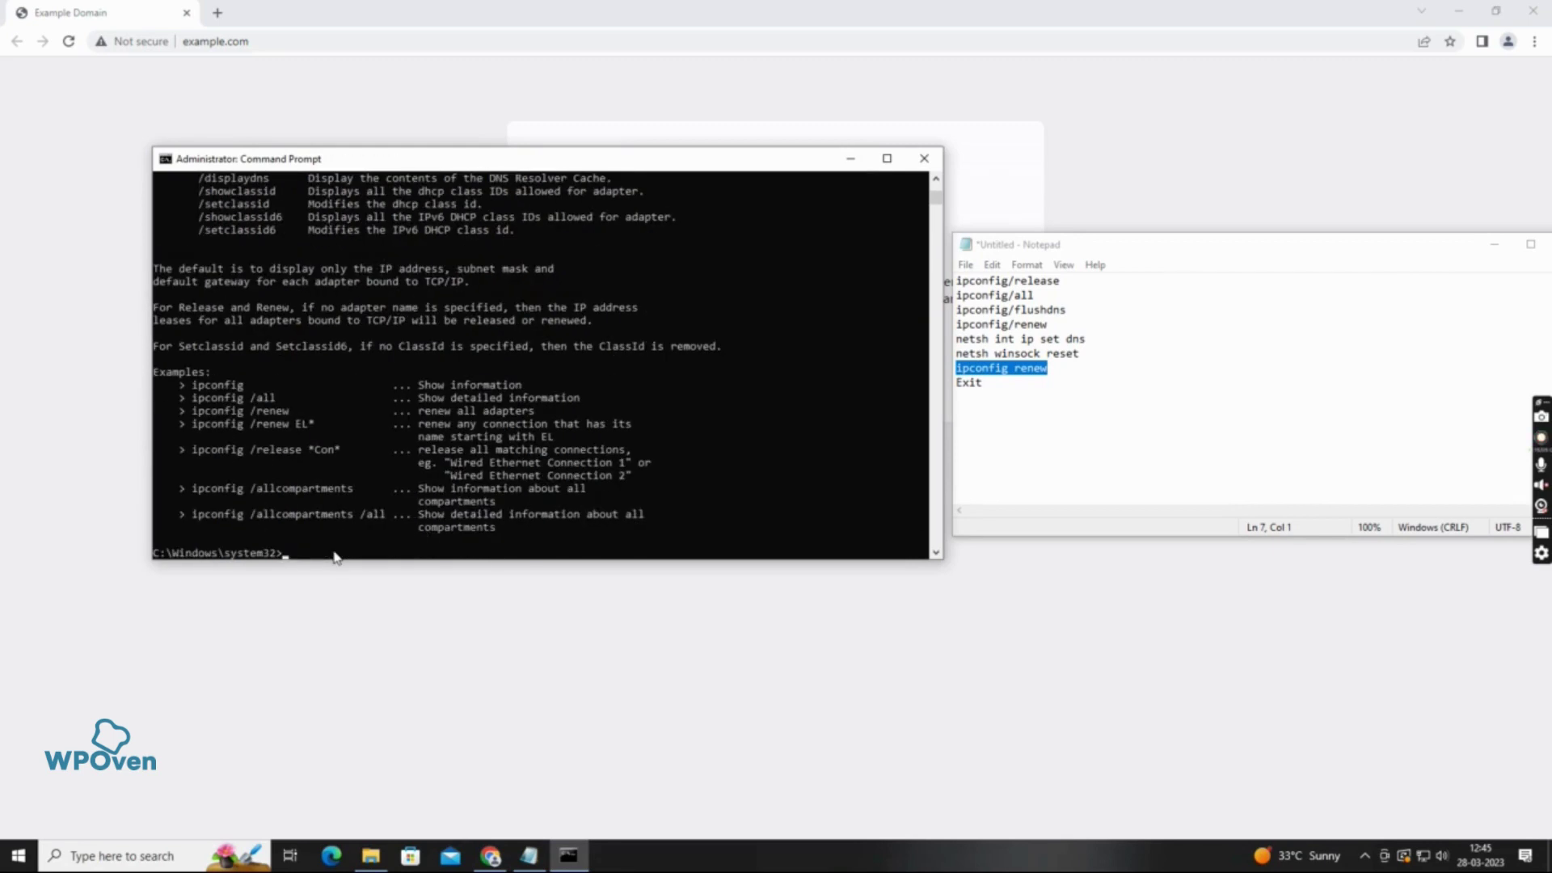
Step: Run Exit to close the console and reload example.com, now showing Example Domain
drag(982, 383, 934, 383)
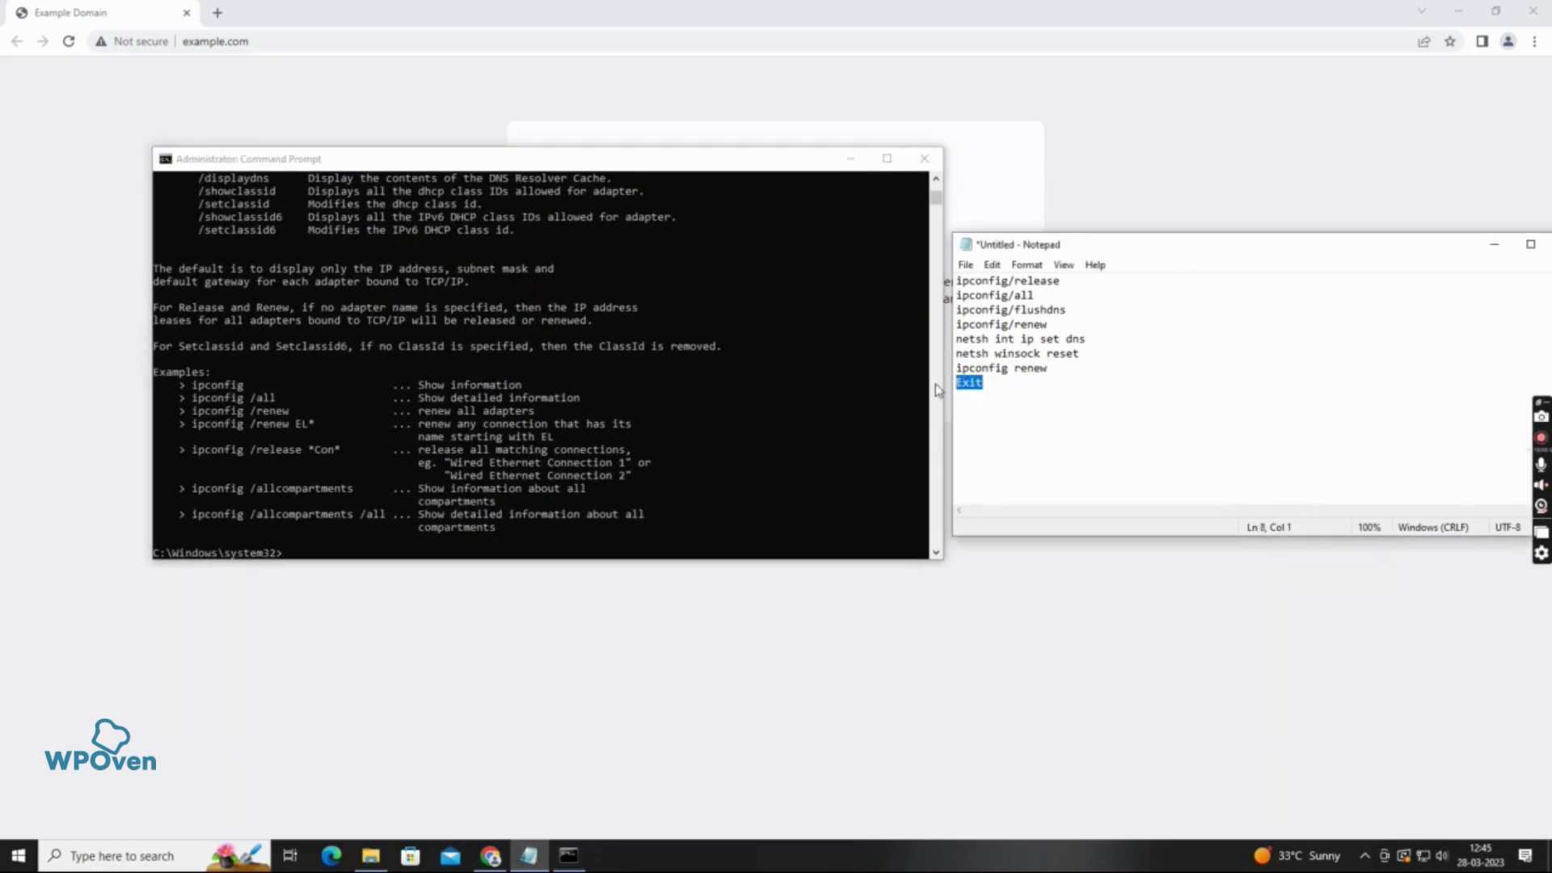
click(303, 558)
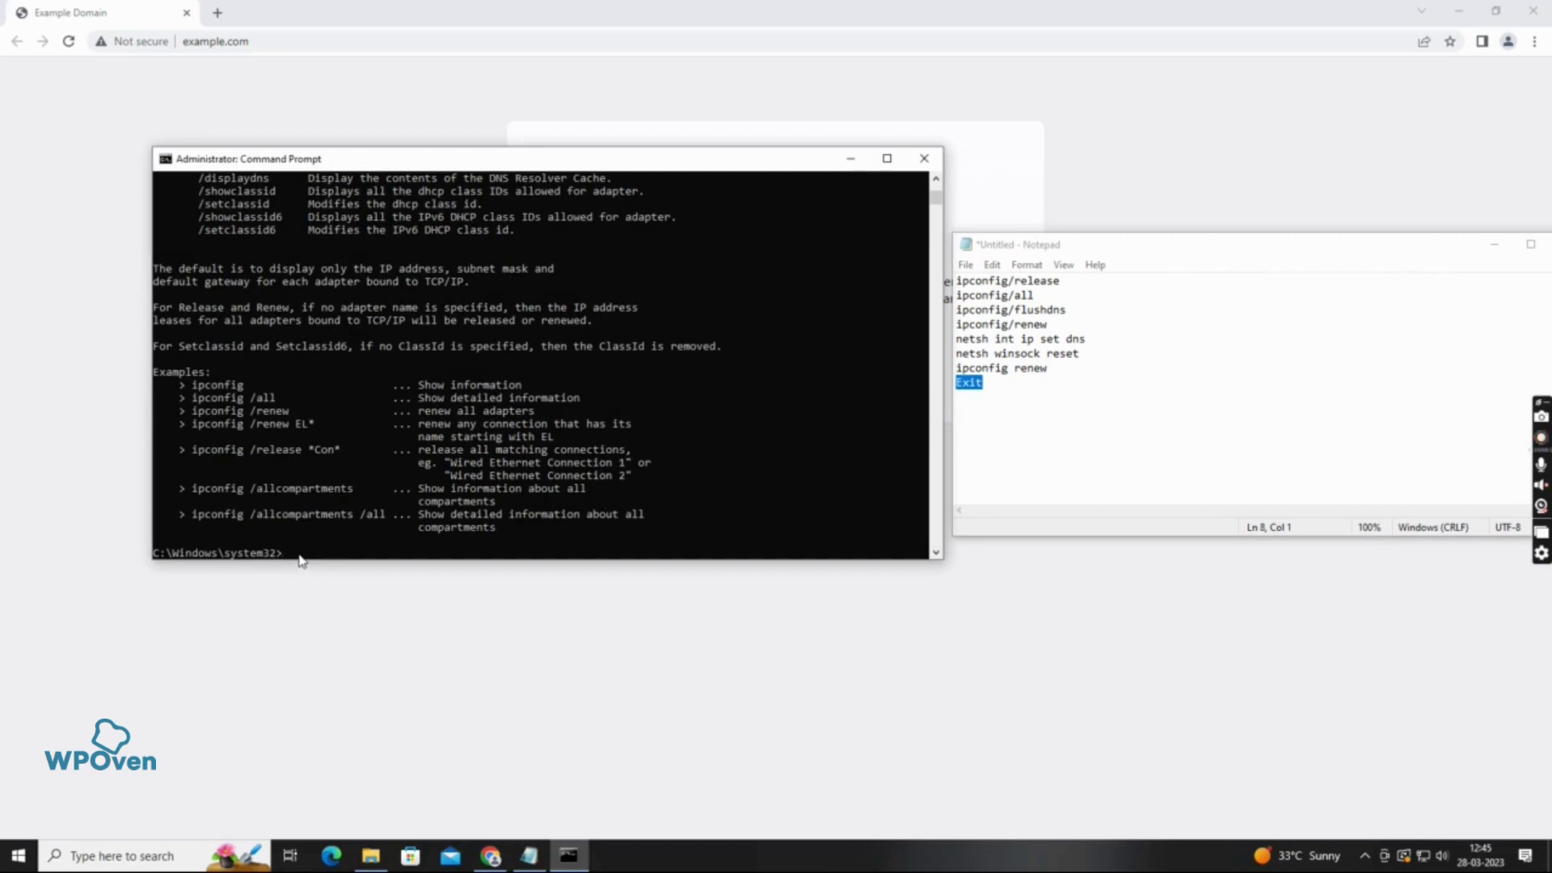
text(Exit)
key(Return)
click(1509, 469)
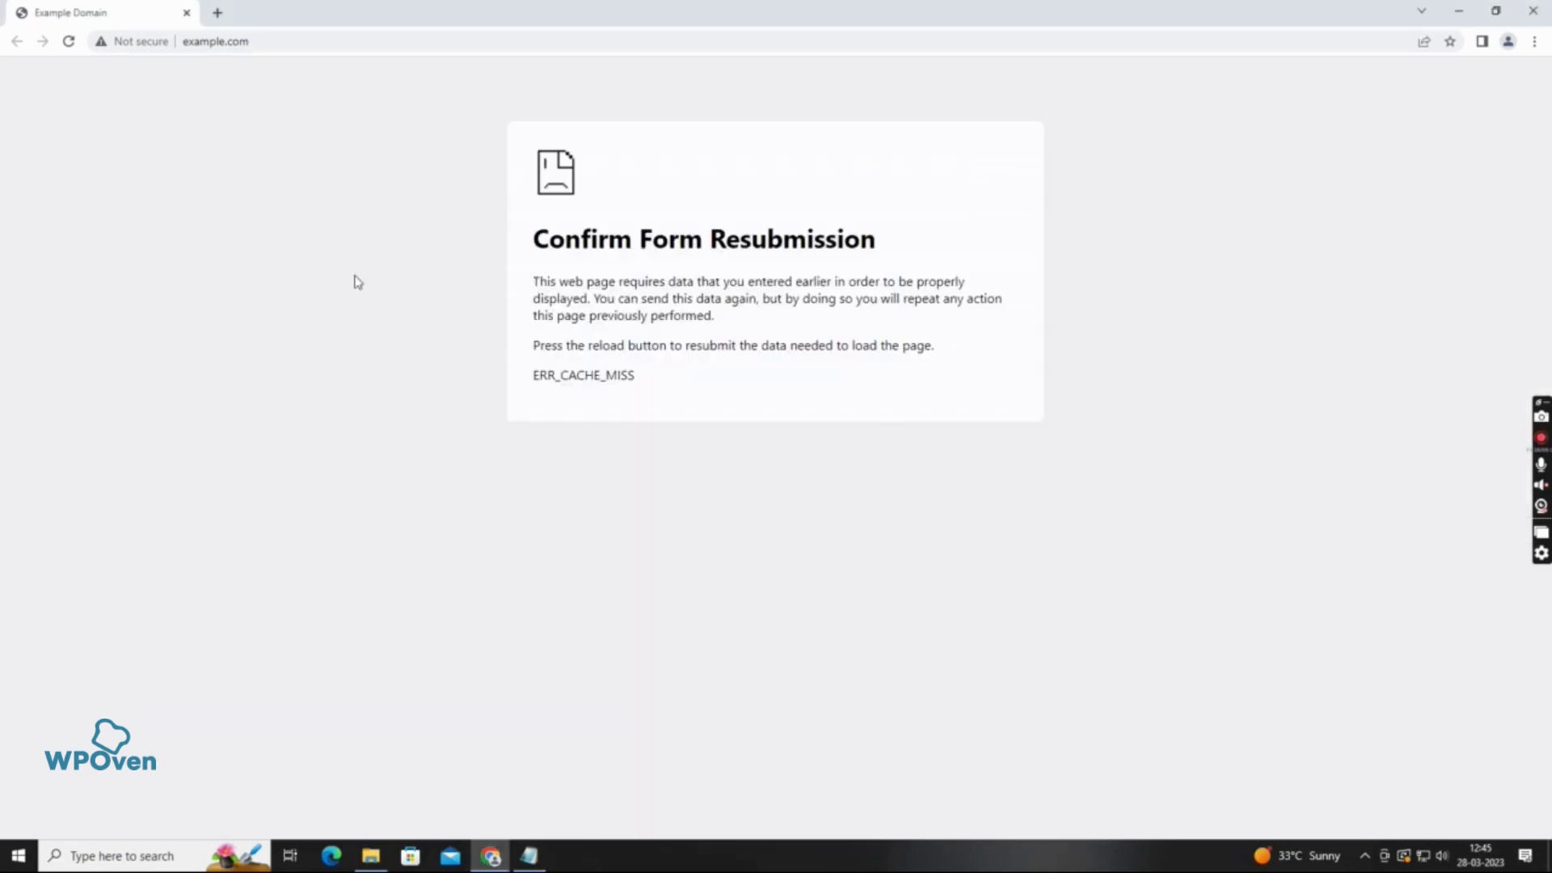
click(68, 44)
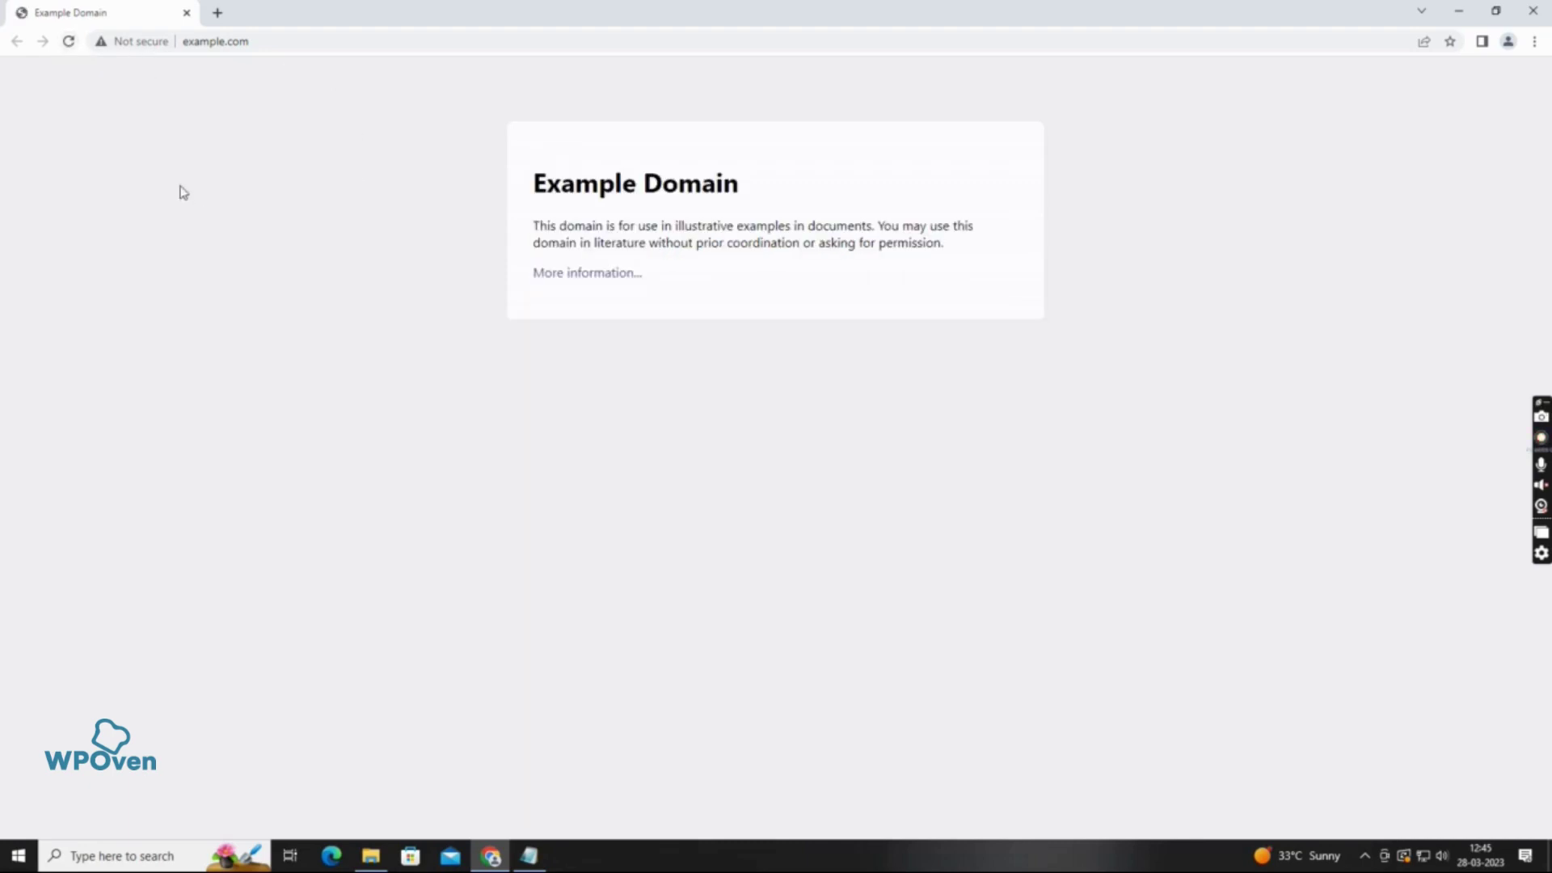
drag(486, 167, 845, 305)
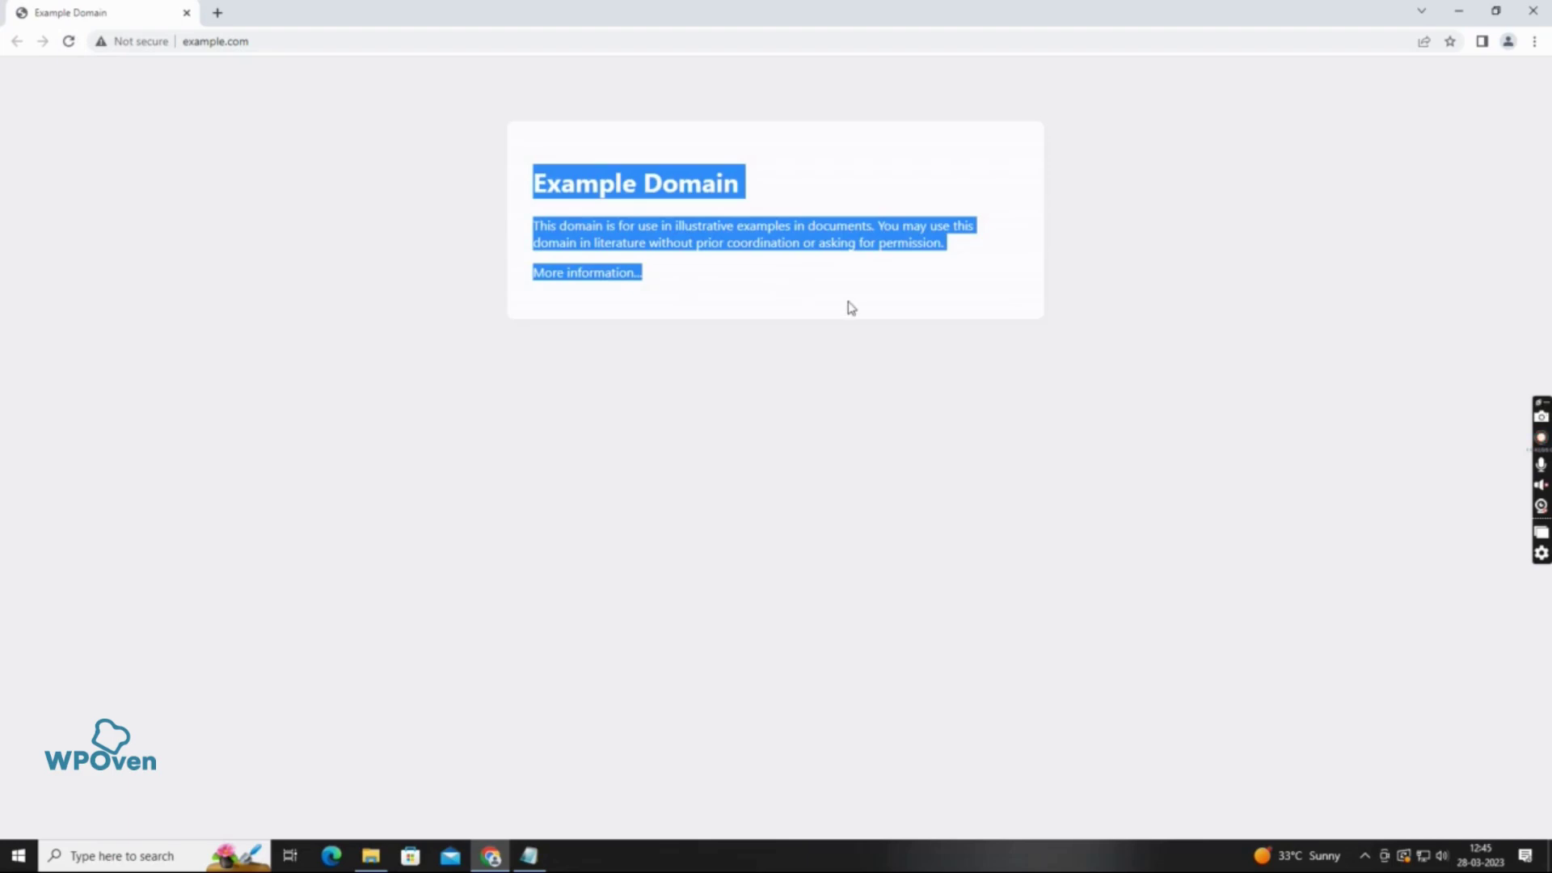